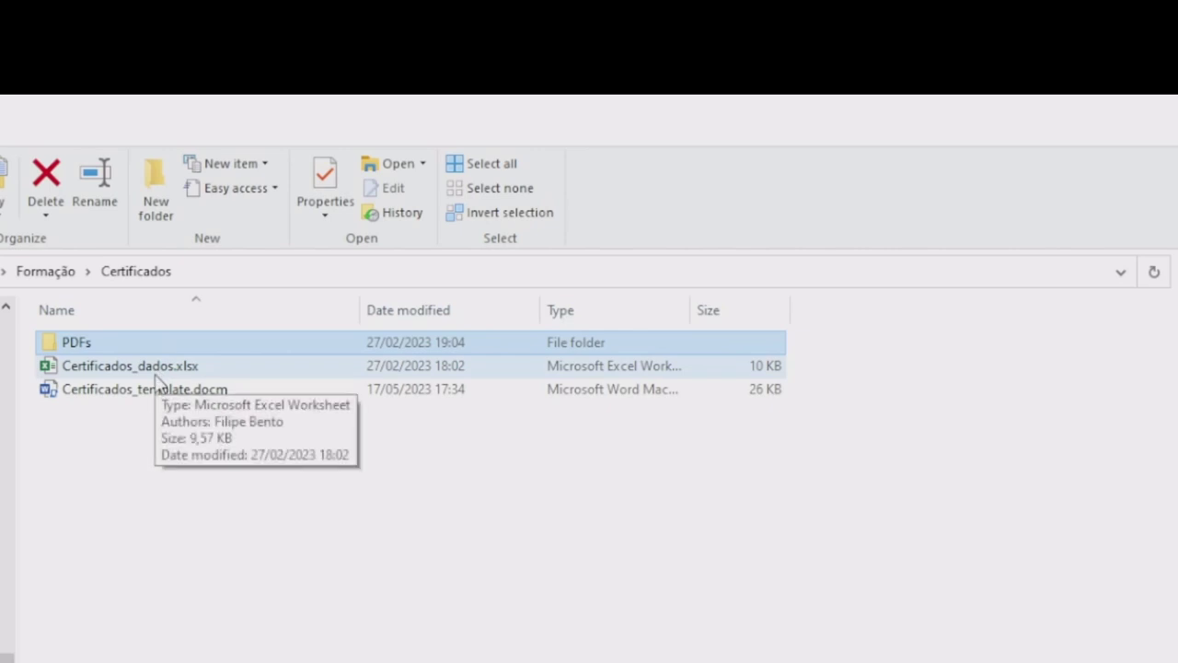
pyautogui.click(156, 376)
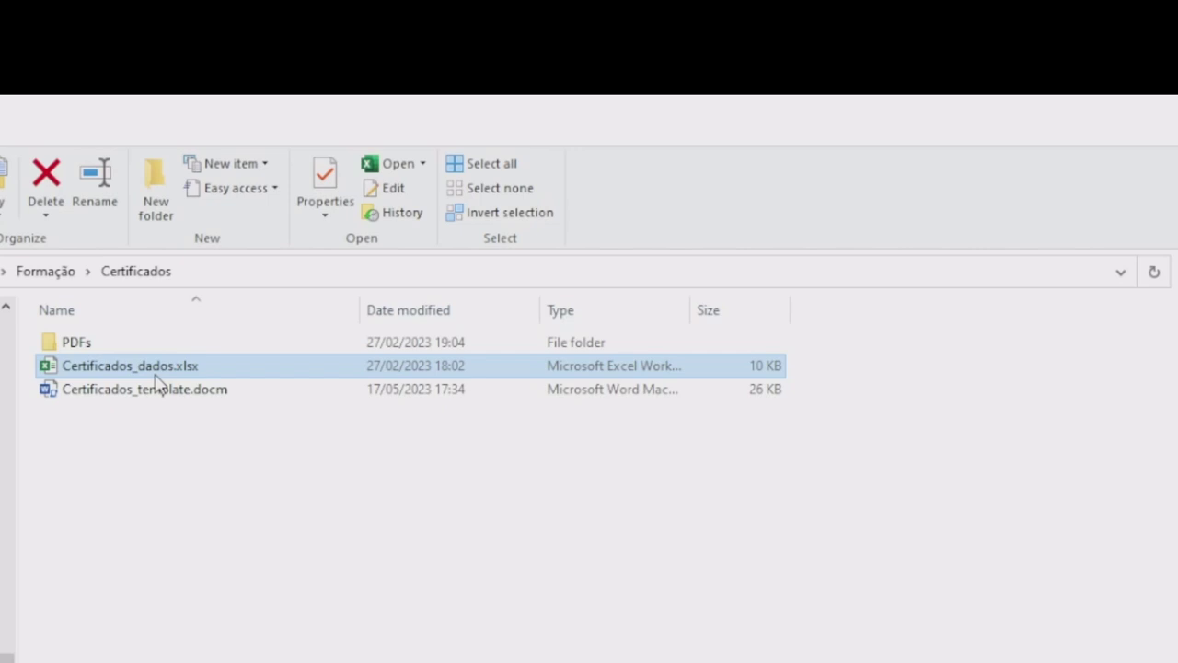
pyautogui.click(154, 396)
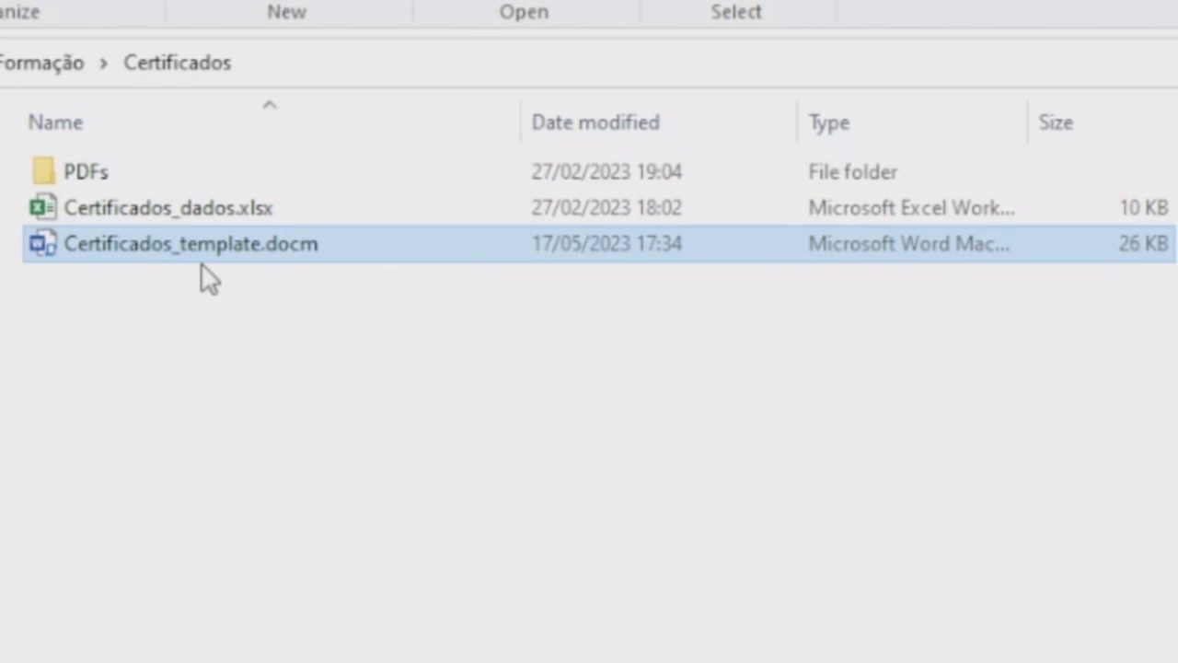
pyautogui.click(206, 209)
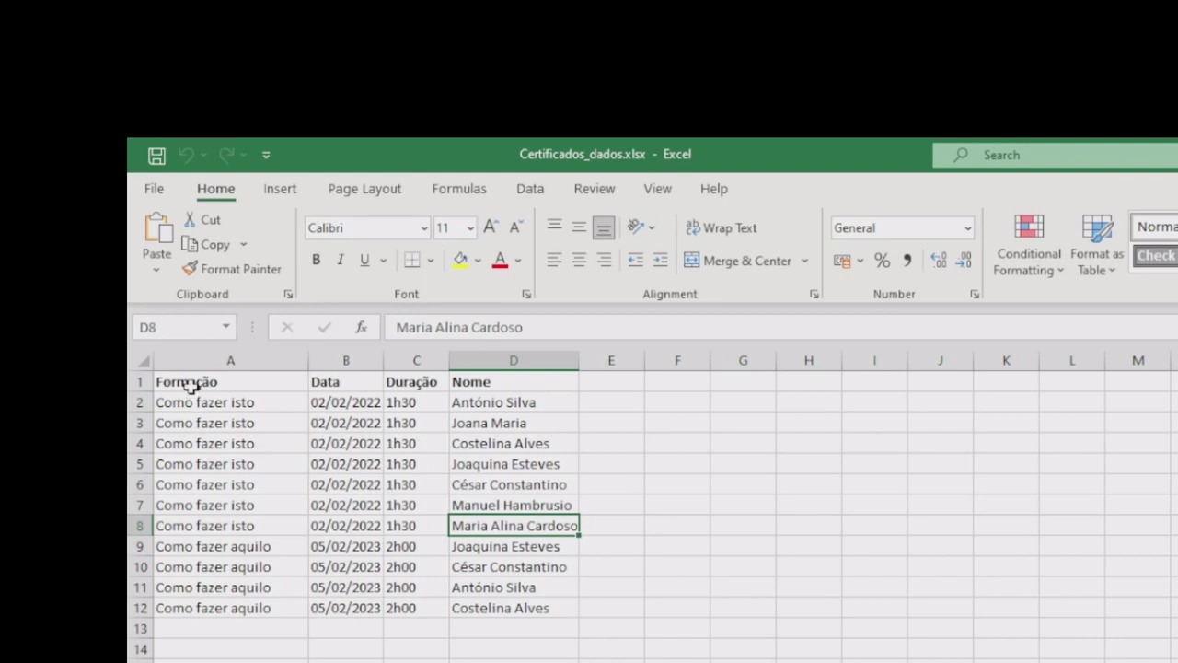
# - Review the Formação and Data headers and the Como fazer isto / Como fazer aquilo course rows
pyautogui.click(189, 382)
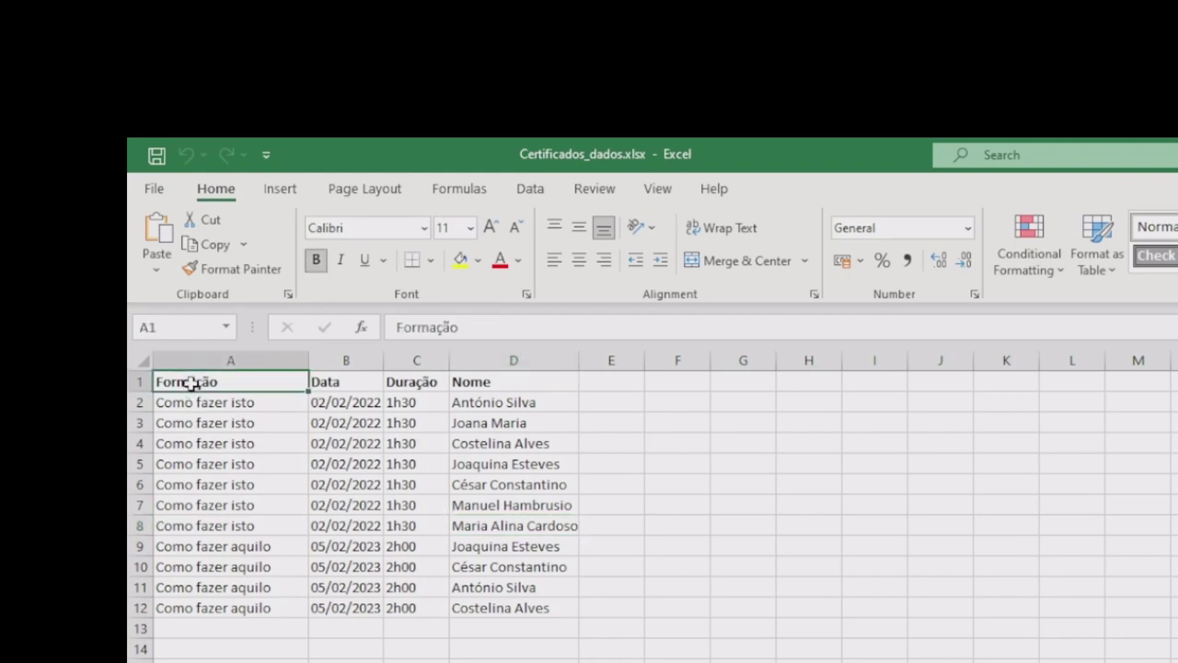
pyautogui.click(197, 465)
pyautogui.click(203, 565)
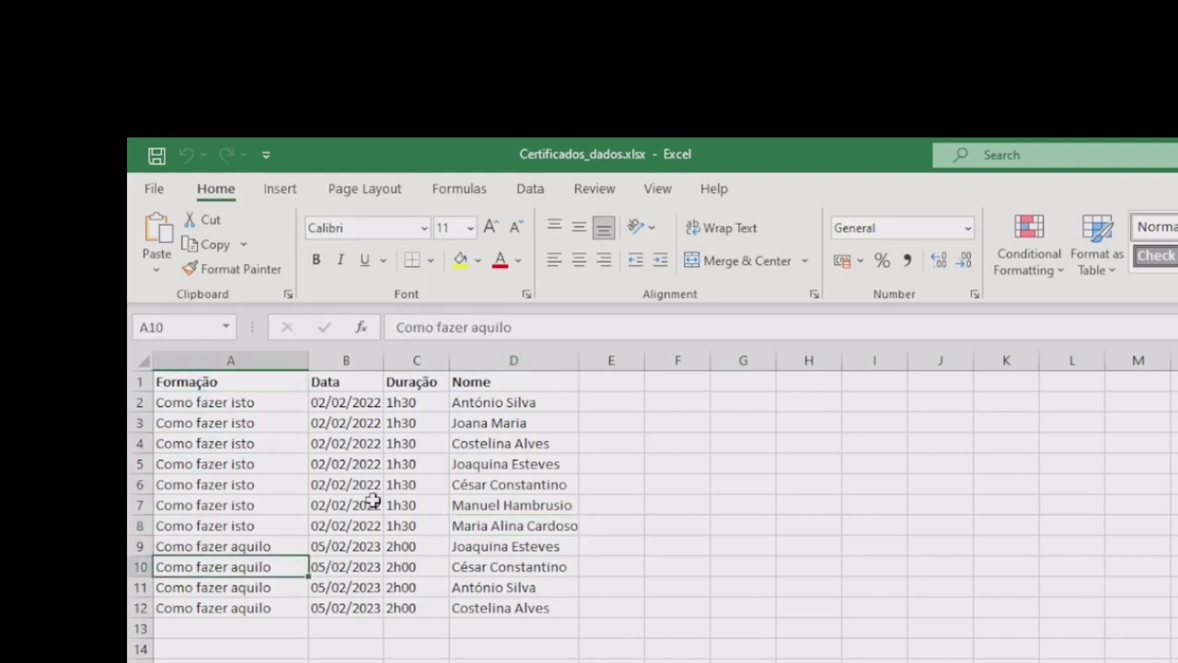
pyautogui.click(347, 382)
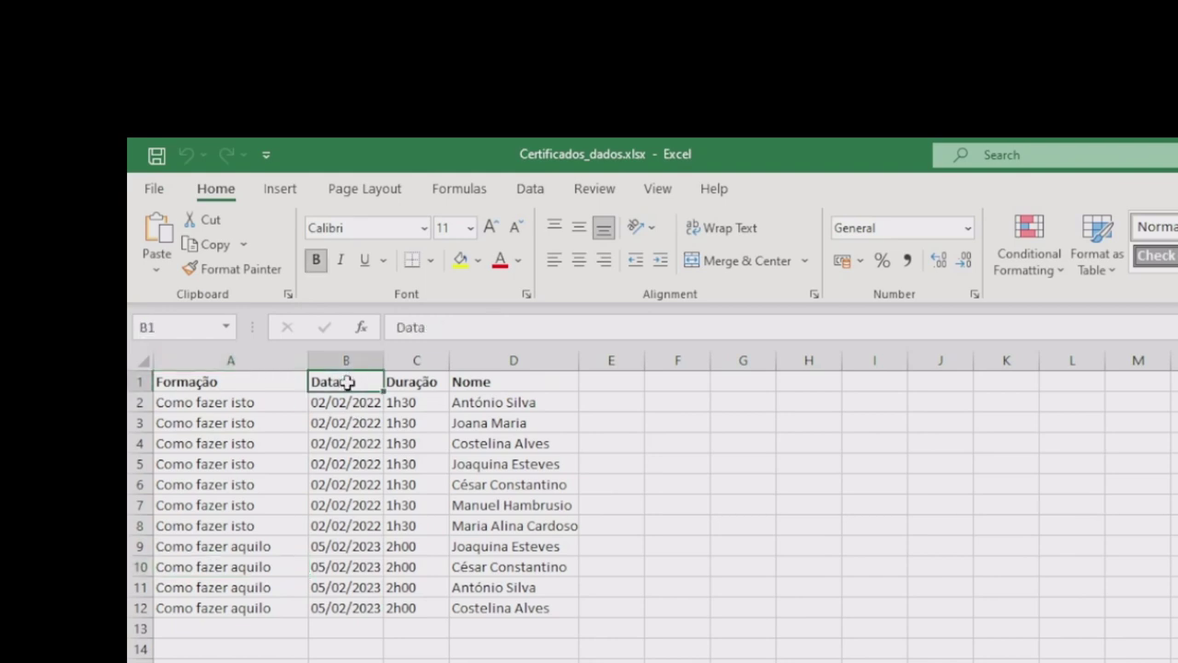
# - Clear the repeated course details from A3:C8 and A10:C12
pyautogui.moveTo(170, 423); pyautogui.dragTo(428, 521)
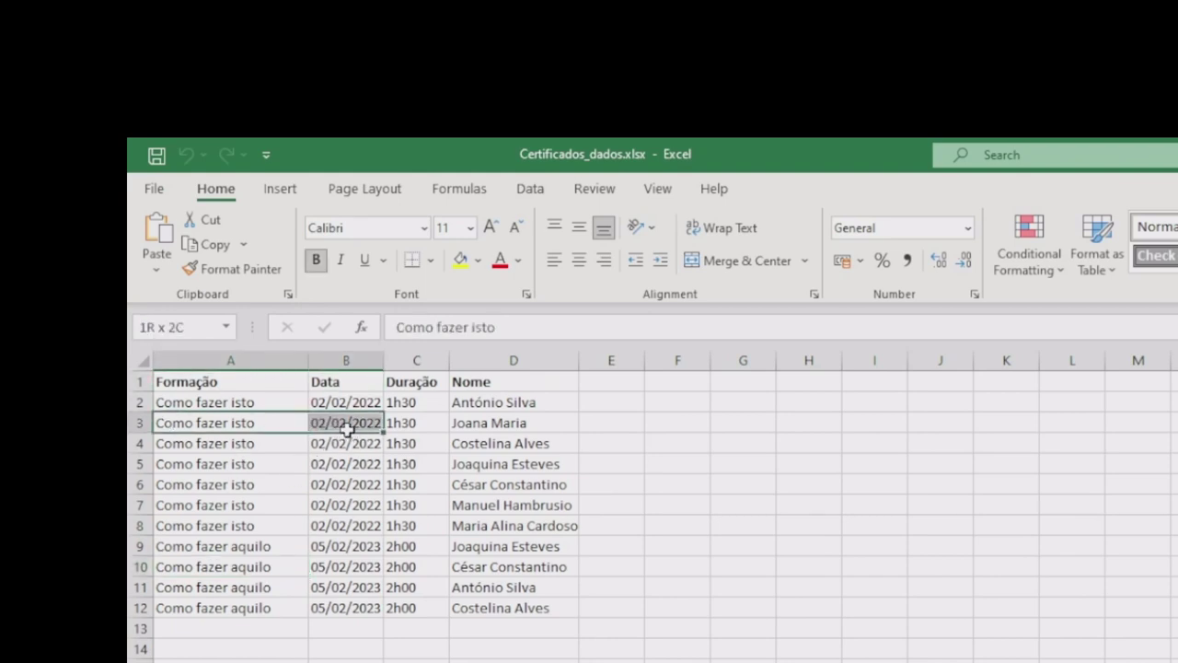
pyautogui.press('Delete')
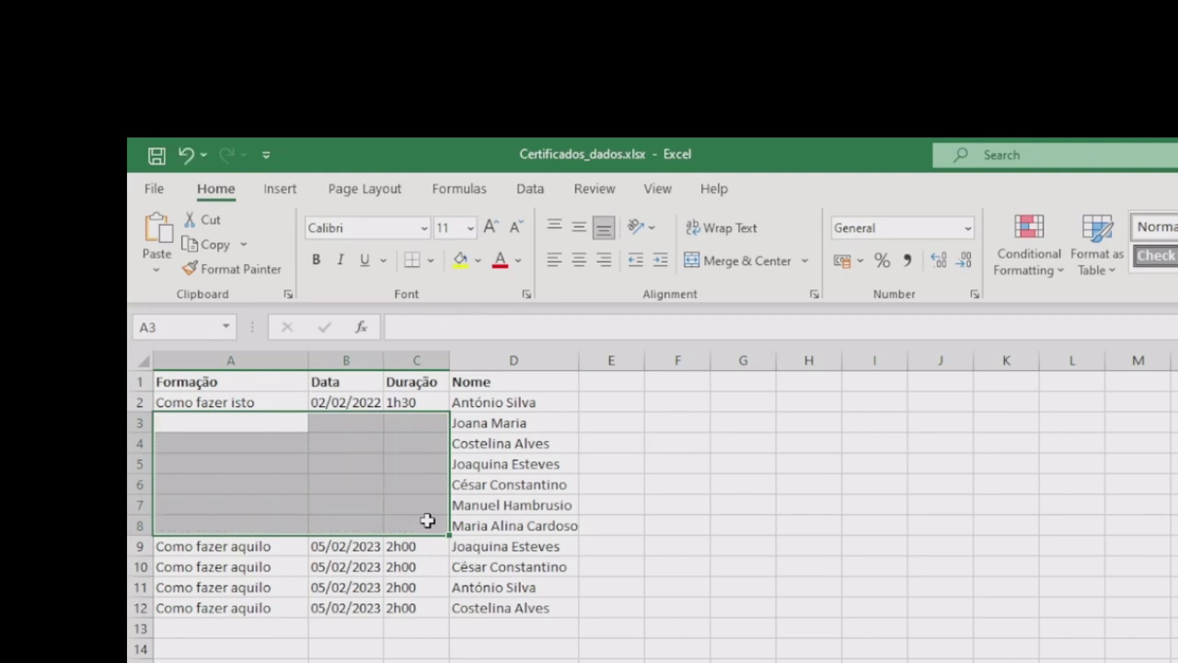
pyautogui.moveTo(202, 571); pyautogui.dragTo(408, 608)
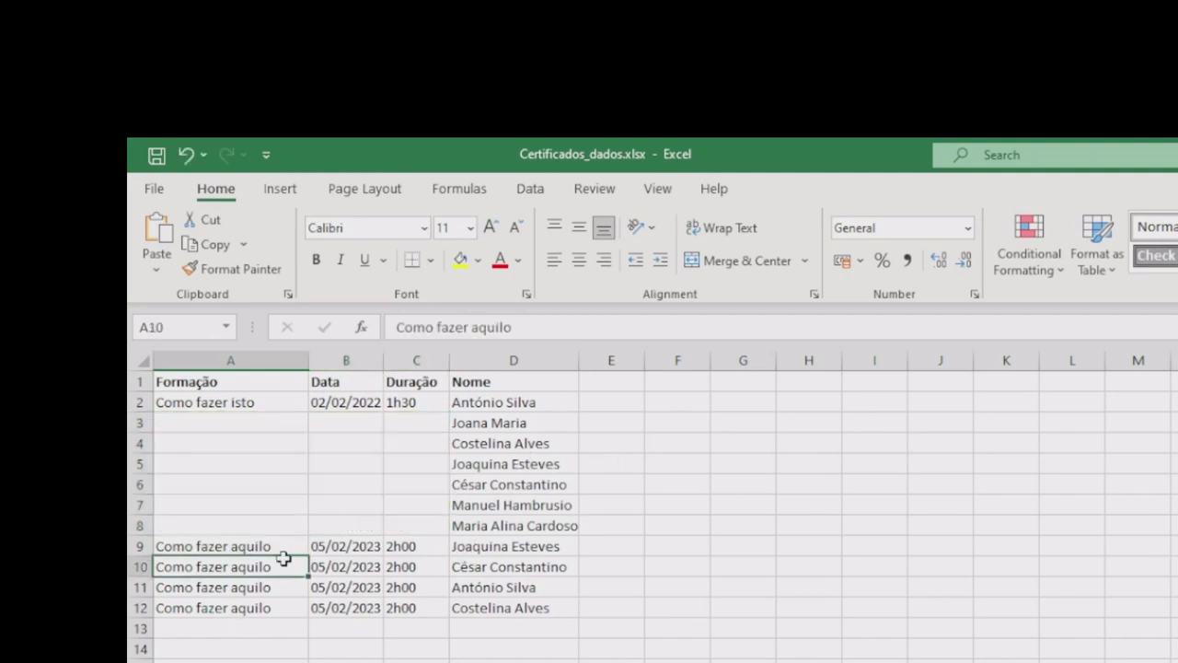
pyautogui.press('Delete')
# - Copy the first course row A2:C2 down through row 8
pyautogui.moveTo(202, 403)
pyautogui.mouseDown()
pyautogui.moveTo(451, 411)
pyautogui.moveTo(443, 488)
pyautogui.moveTo(433, 405)
pyautogui.mouseUp()
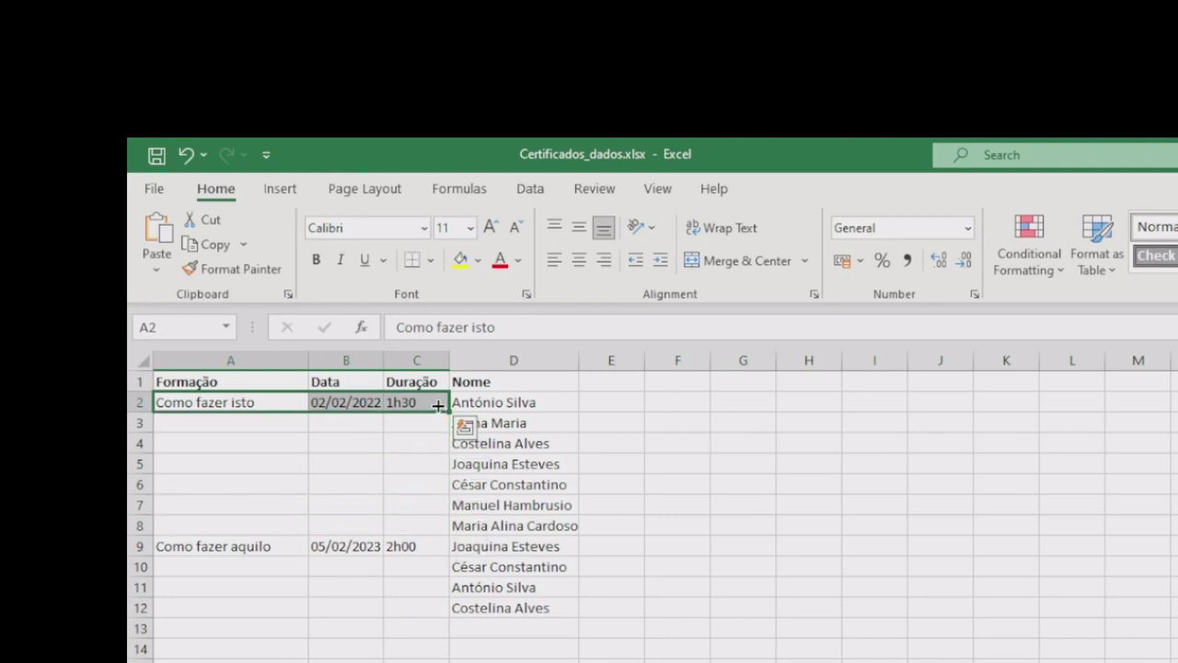
pyautogui.hotkey('ctrl', 'c')
pyautogui.click(224, 426)
pyautogui.hotkey('ctrl', 'v')
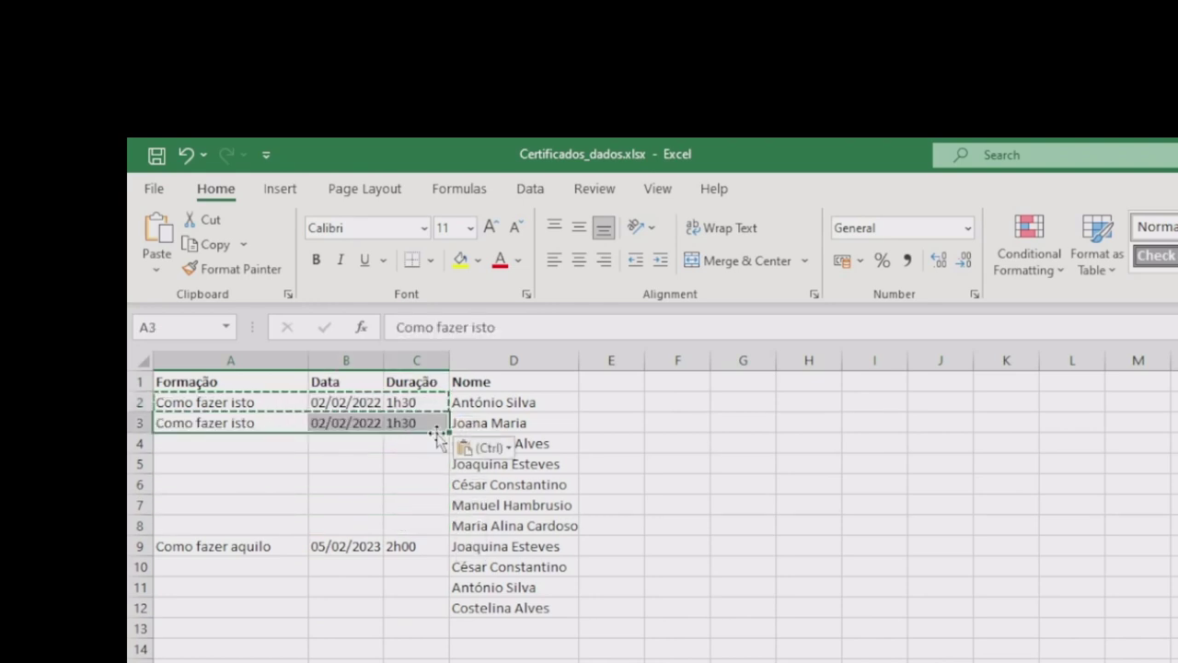
pyautogui.moveTo(241, 401)
pyautogui.mouseDown()
pyautogui.moveTo(445, 423)
pyautogui.moveTo(442, 534)
pyautogui.mouseUp()
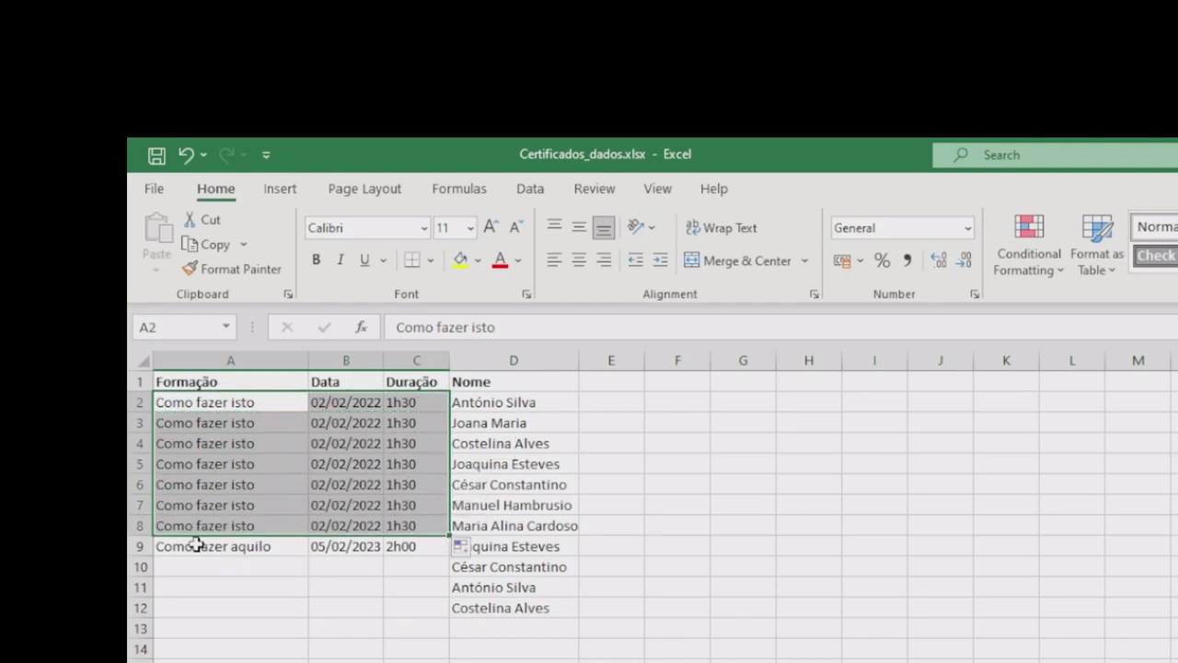
# - Copy the second course row A9:C9 down through row 12
pyautogui.click(168, 546)
pyautogui.keyDown('shift'); pyautogui.click(414, 550); pyautogui.keyUp('shift')
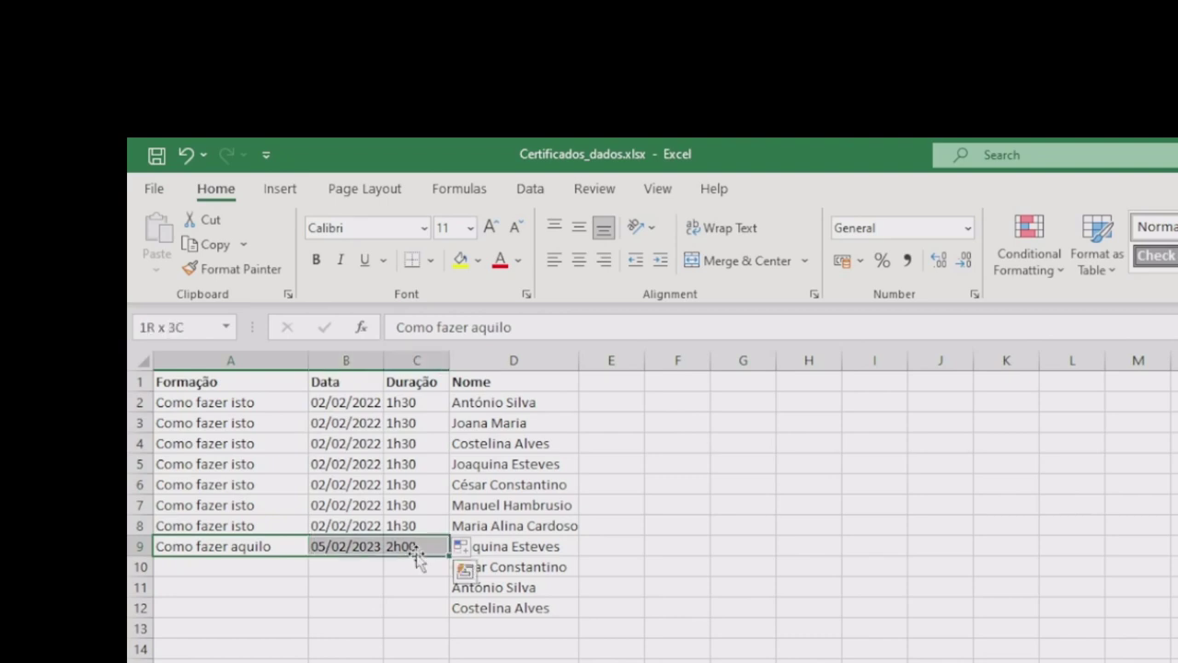
pyautogui.hotkey('ctrl', 'c')
pyautogui.click(256, 571)
pyautogui.hotkey('ctrl', 'v')
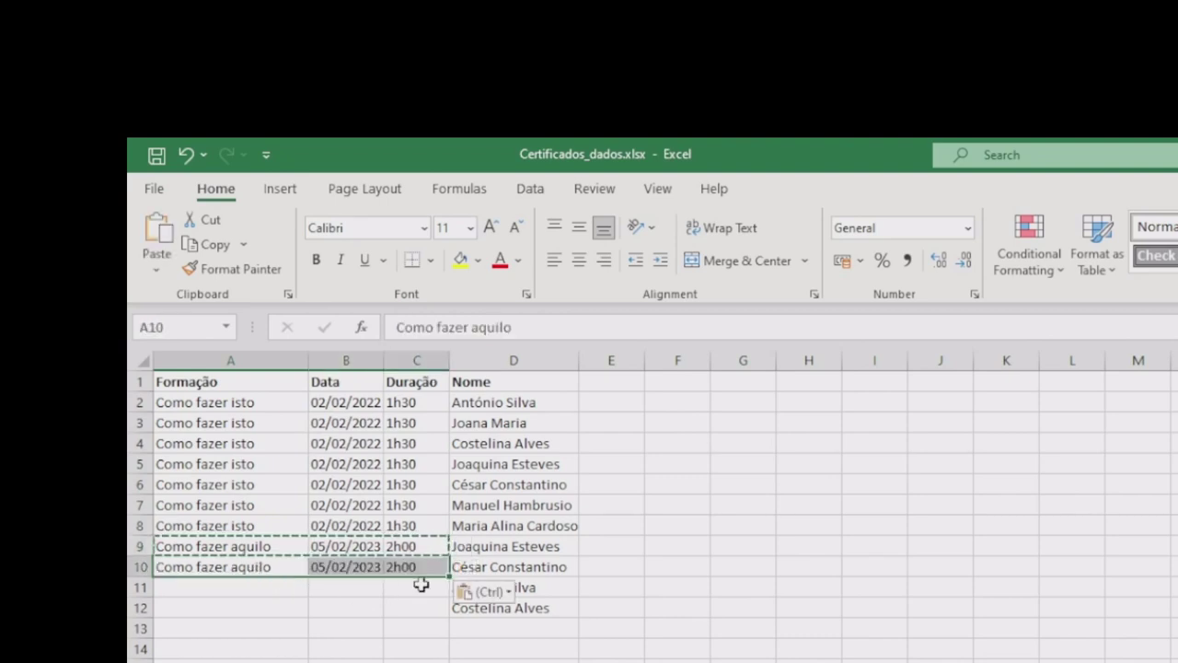
pyautogui.moveTo(200, 547)
pyautogui.mouseDown()
pyautogui.moveTo(428, 567)
pyautogui.moveTo(443, 610)
pyautogui.mouseUp()
pyautogui.click(483, 600)
# - Check the attendee names in column D and close the workbook
pyautogui.click(486, 526)
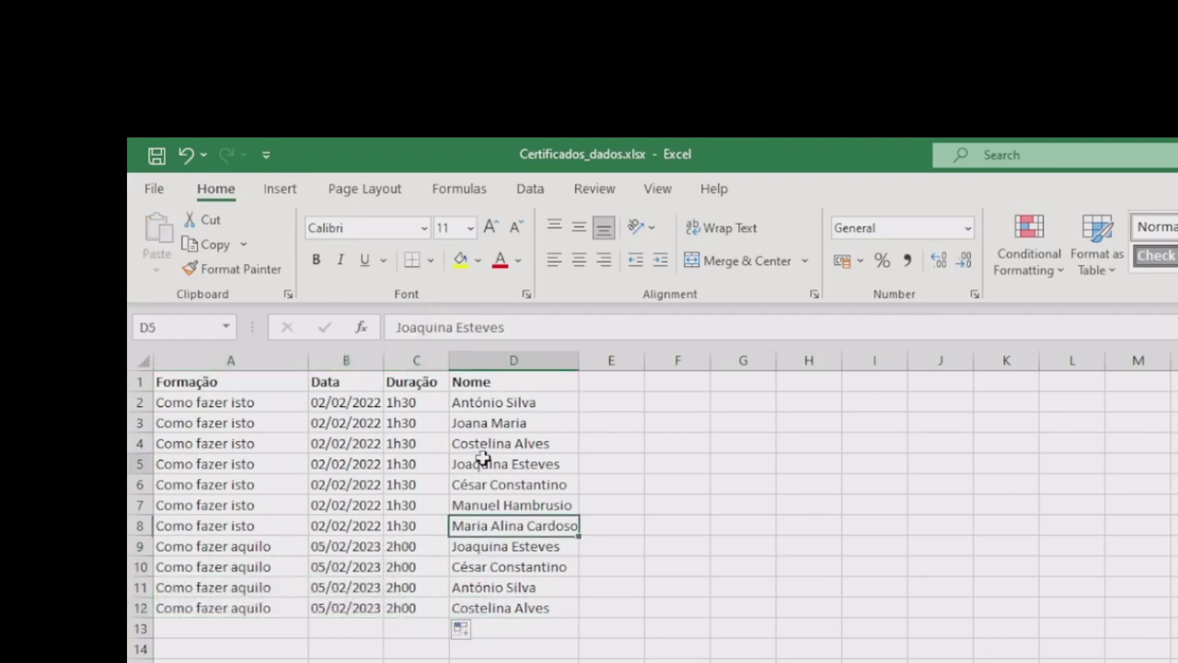
pyautogui.click(488, 460)
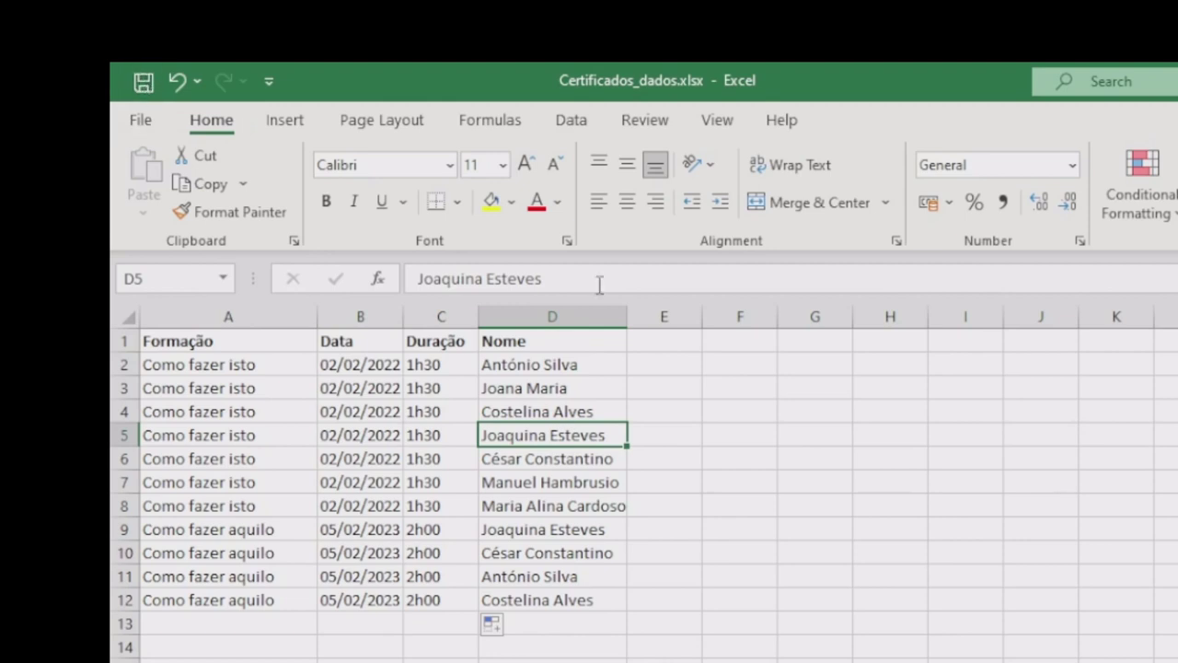
pyautogui.hotkey('alt', 'F4')
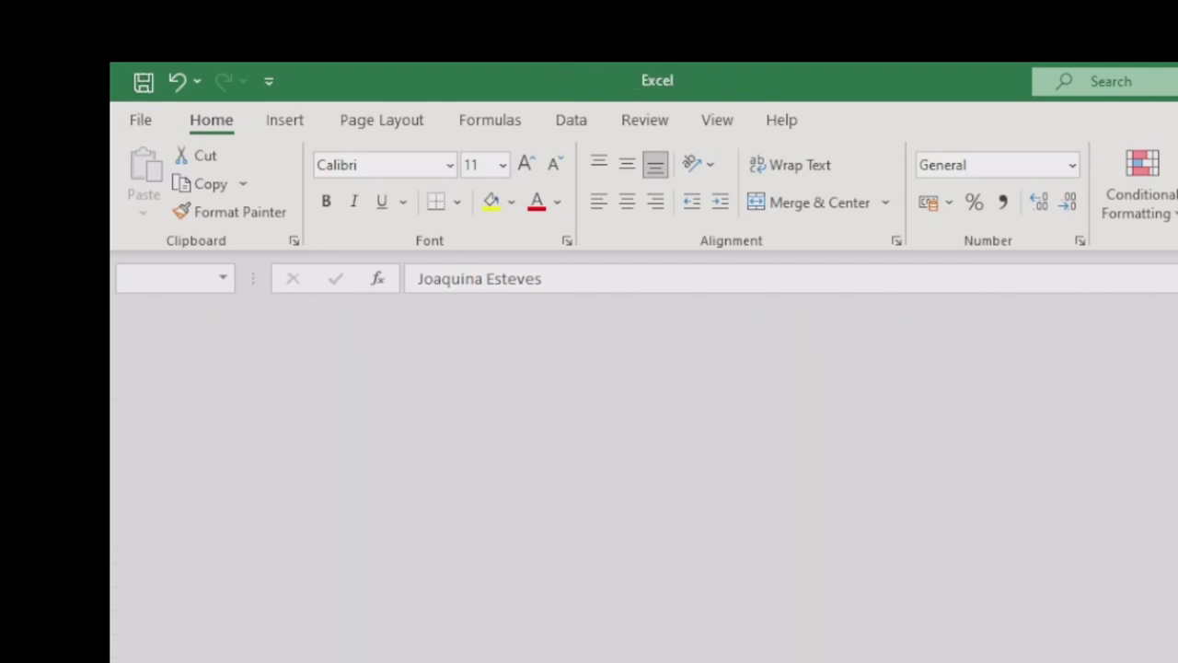
# - Open Certificados_template.docm and accept the SQL prompt to load the Fonte sheet data
pyautogui.doubleClick(682, 378)
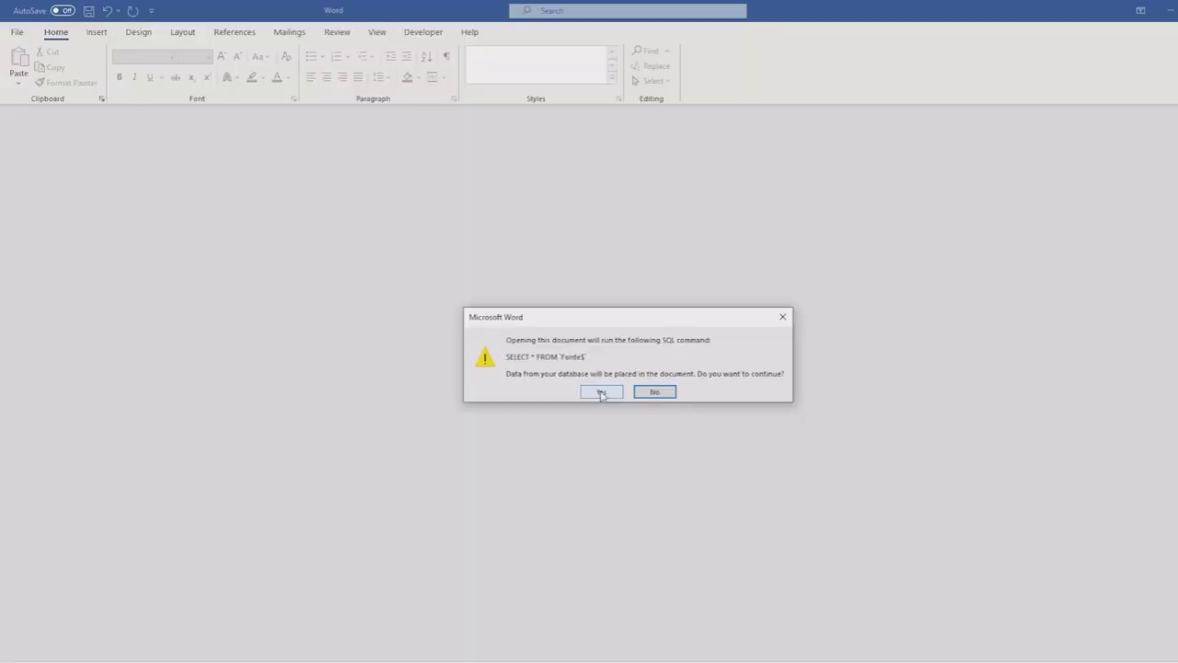
pyautogui.click(506, 419)
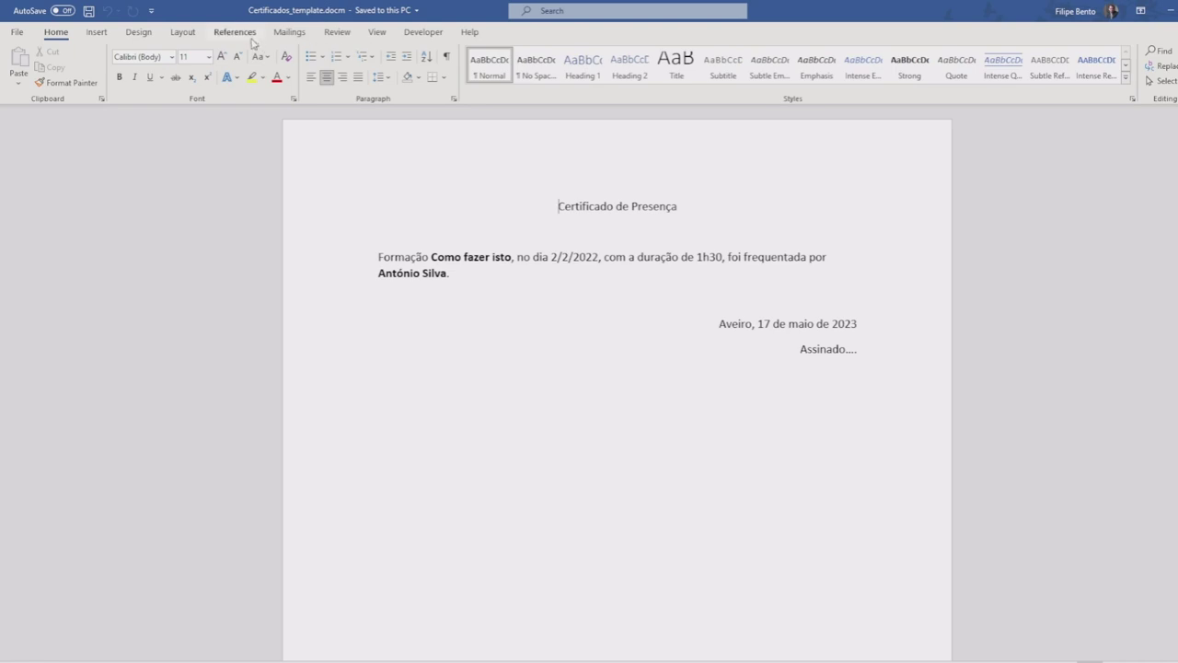
# - Turn off Preview Results to show the «Formação», «Data», «Duração» and «Nome» fields
pyautogui.click(289, 33)
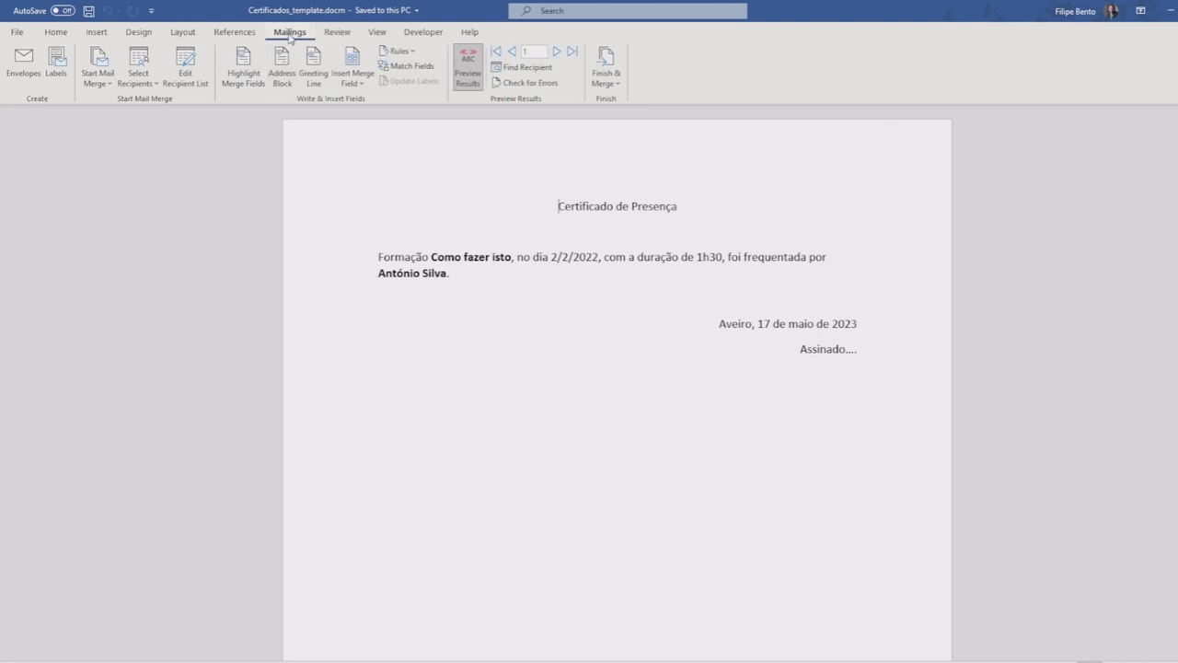
pyautogui.click(468, 69)
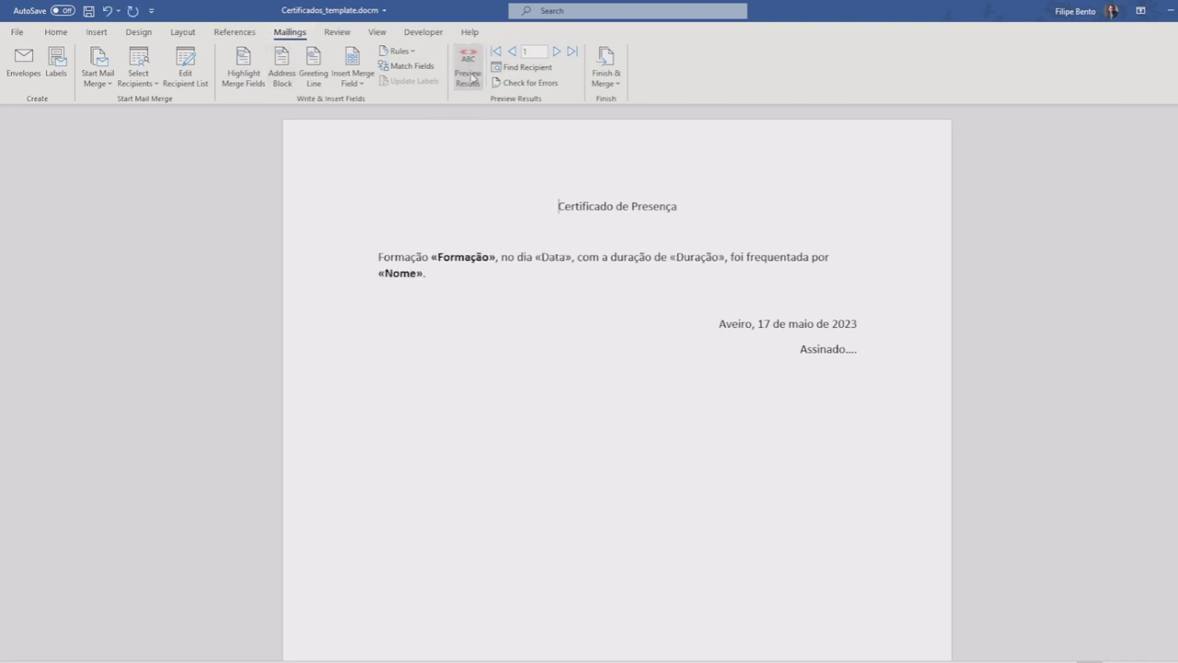
pyautogui.click(462, 257)
pyautogui.click(416, 257)
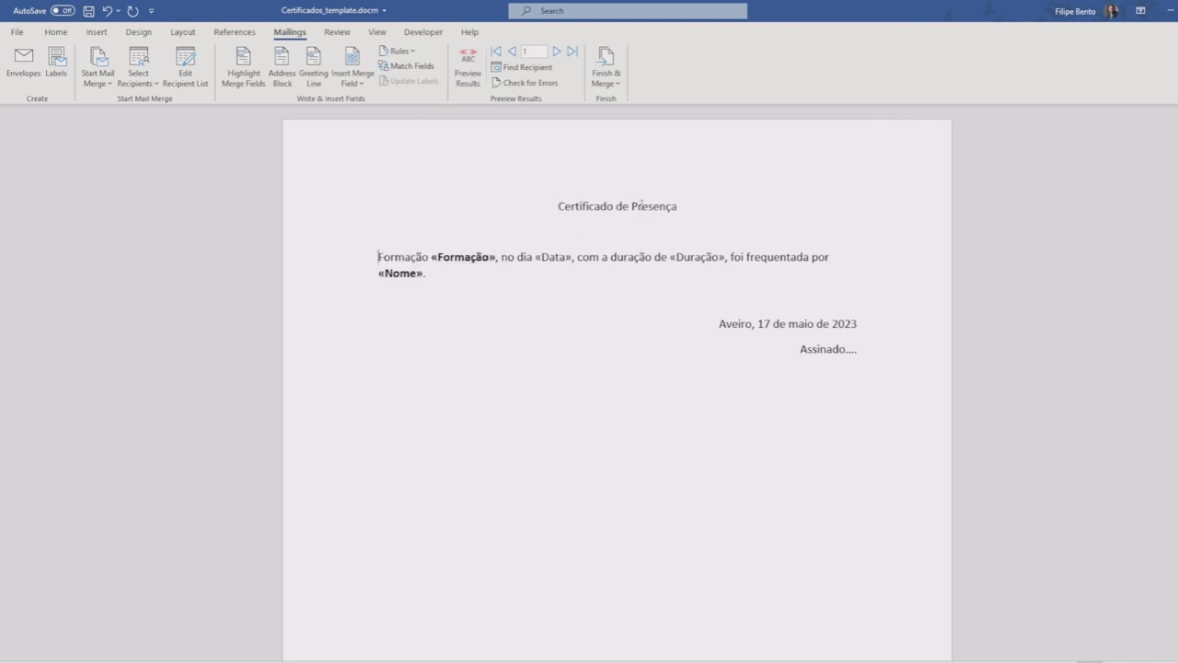
pyautogui.click(677, 206)
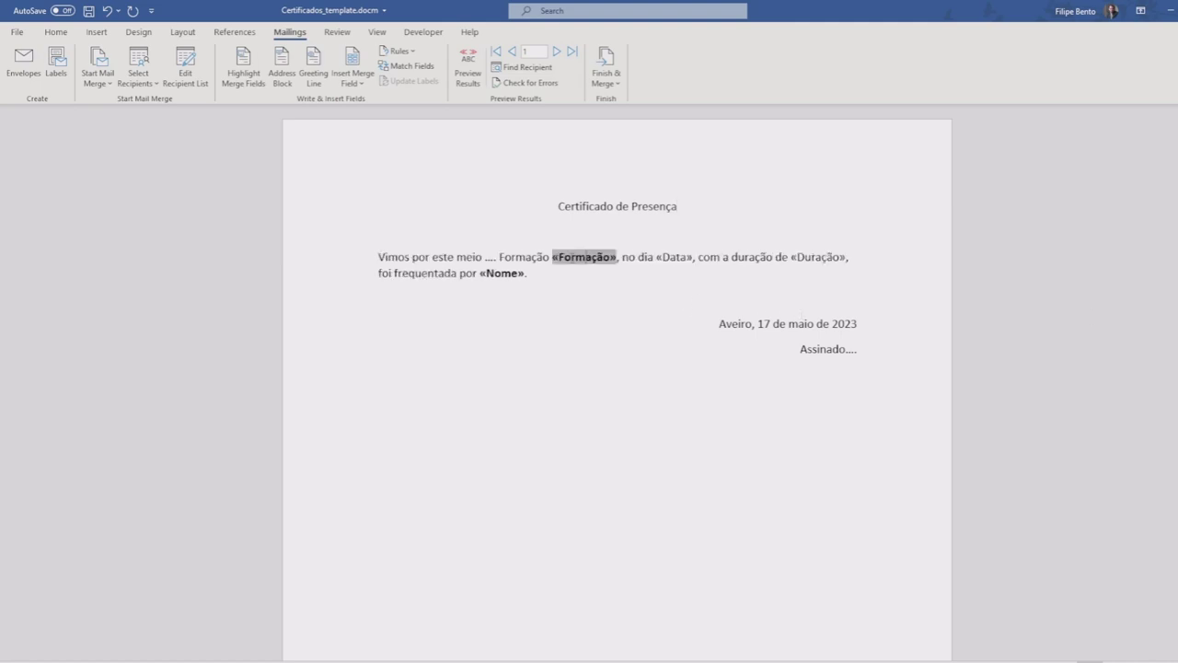
pyautogui.click(675, 259)
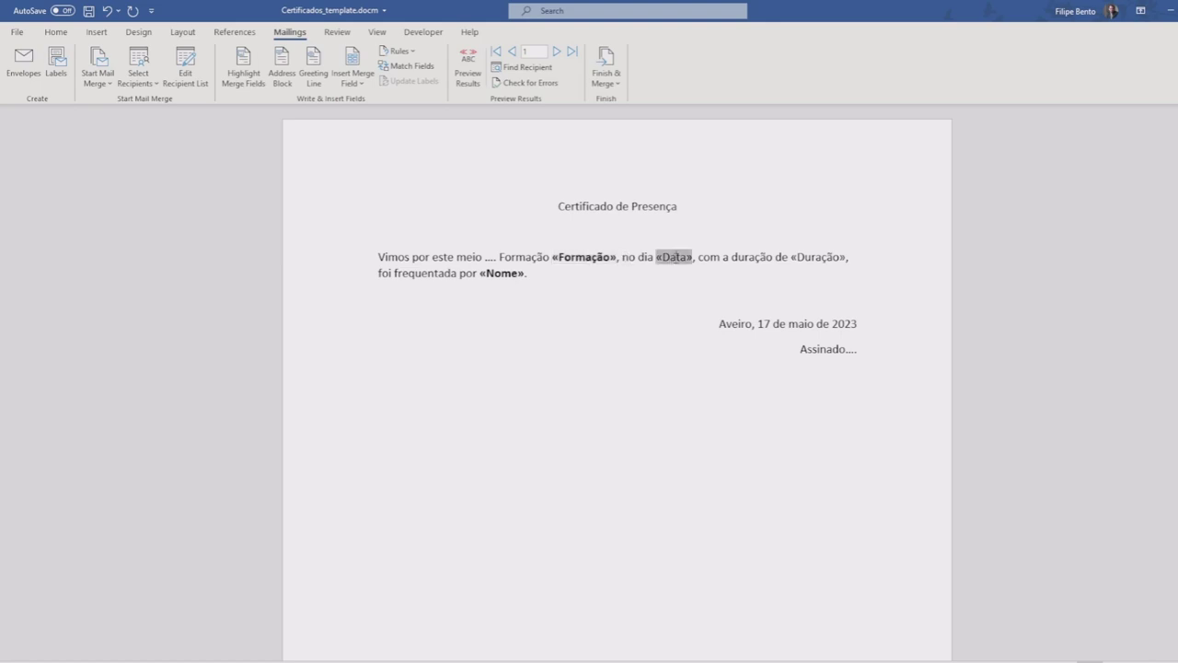
pyautogui.click(819, 259)
pyautogui.click(505, 274)
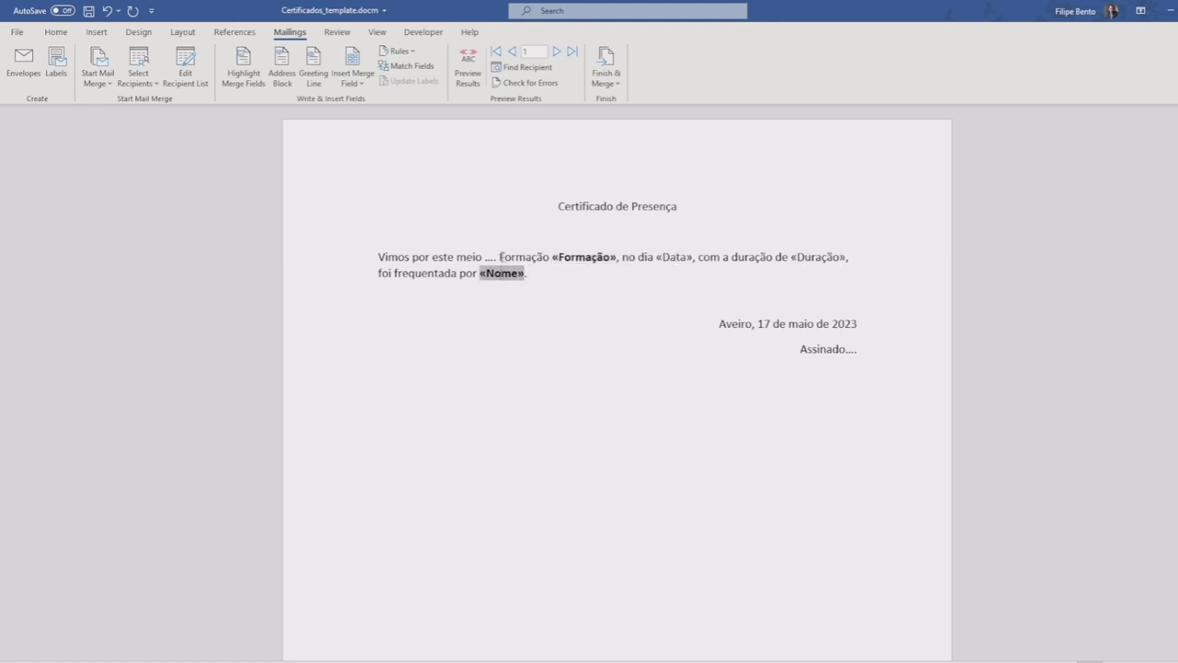
# - Start the body with 'Vimos por este meio' and add an empty line below the title
pyautogui.click(501, 258)
pyautogui.click(720, 207)
pyautogui.press('Return')
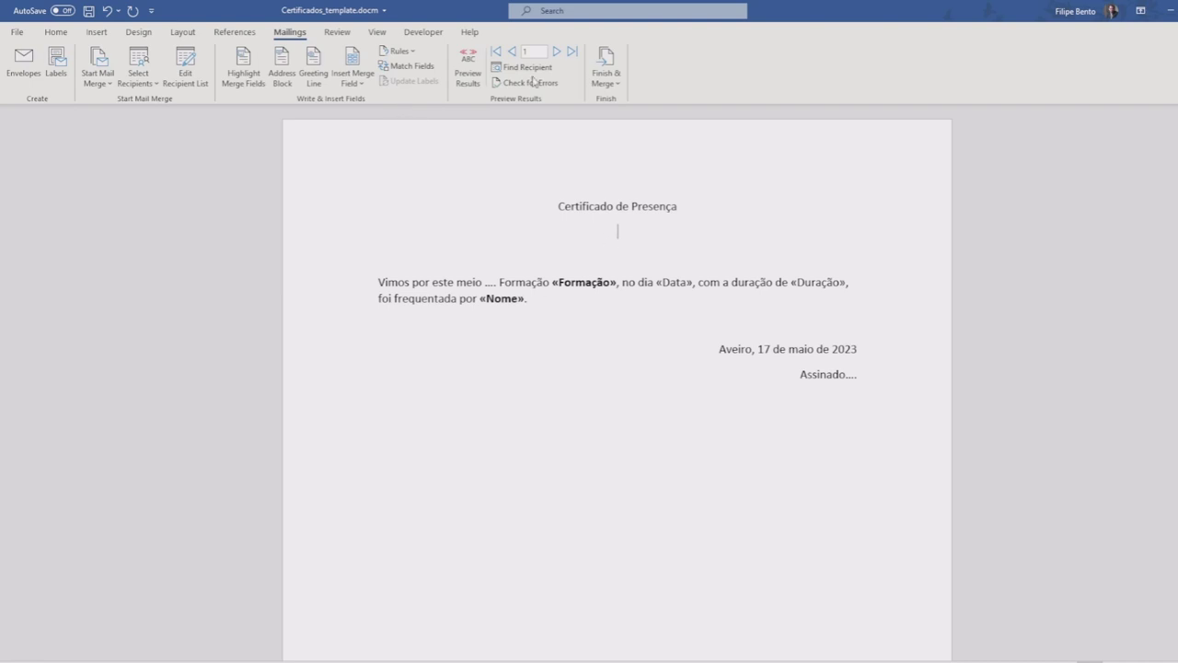
# - Insert «Formação» on the new title line and give it a blue outlined text effect
pyautogui.click(359, 83)
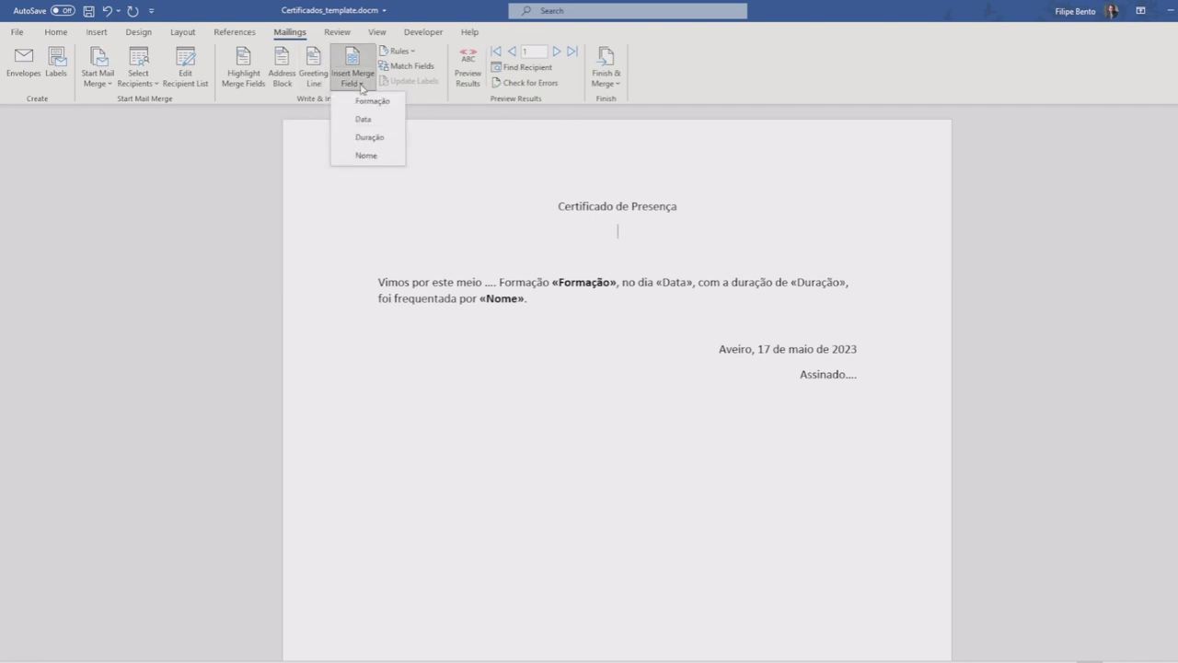
pyautogui.click(362, 100)
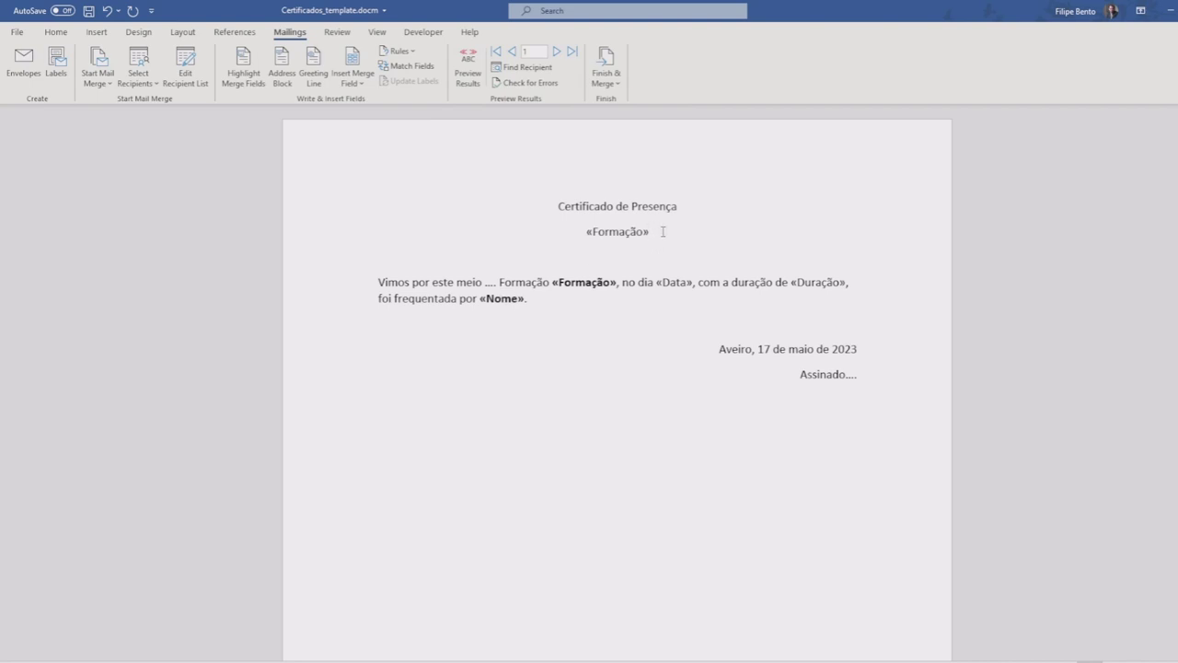
pyautogui.moveTo(663, 231); pyautogui.dragTo(538, 234)
pyautogui.click(58, 33)
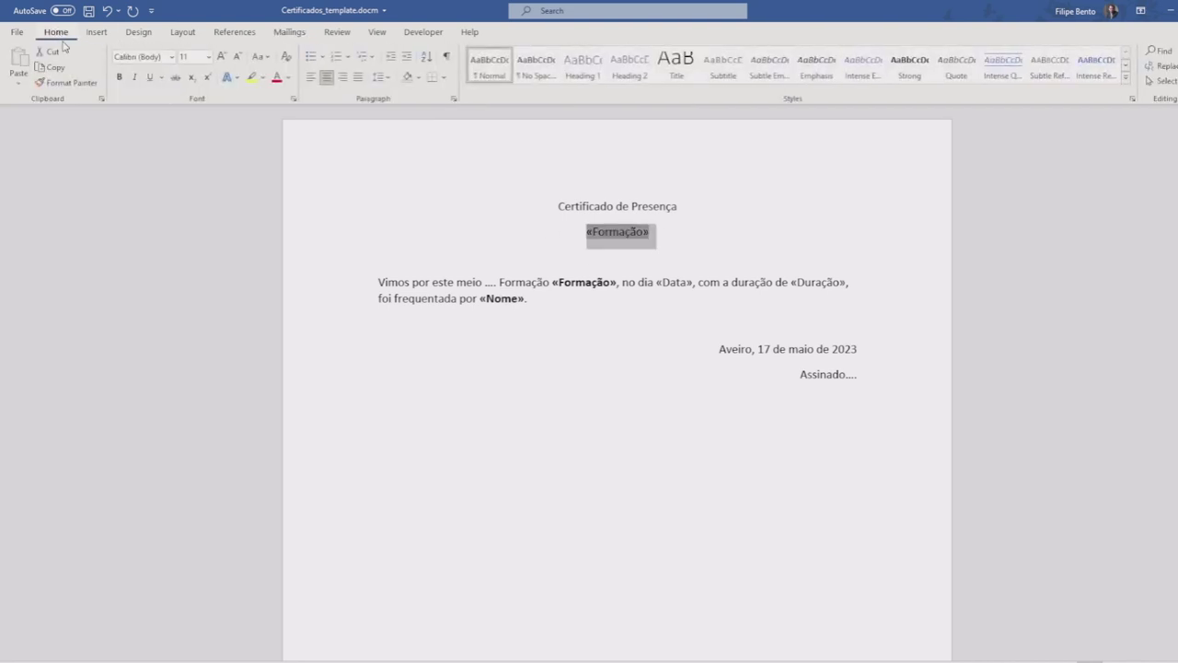
pyautogui.click(226, 79)
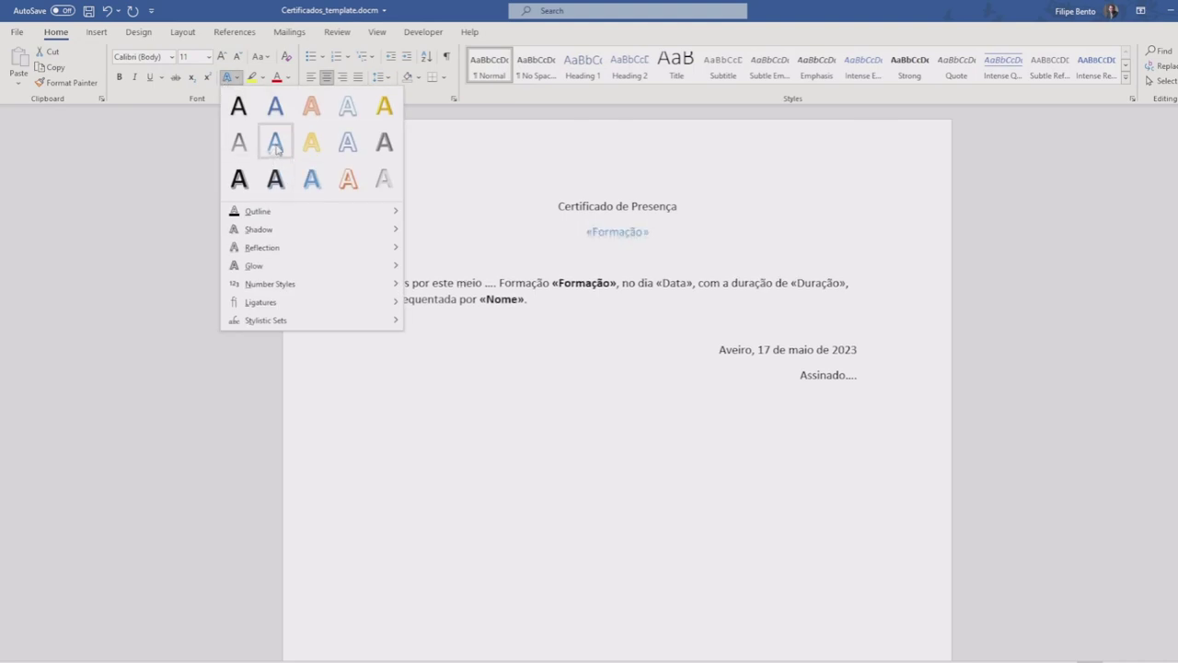
pyautogui.click(348, 142)
pyautogui.click(730, 369)
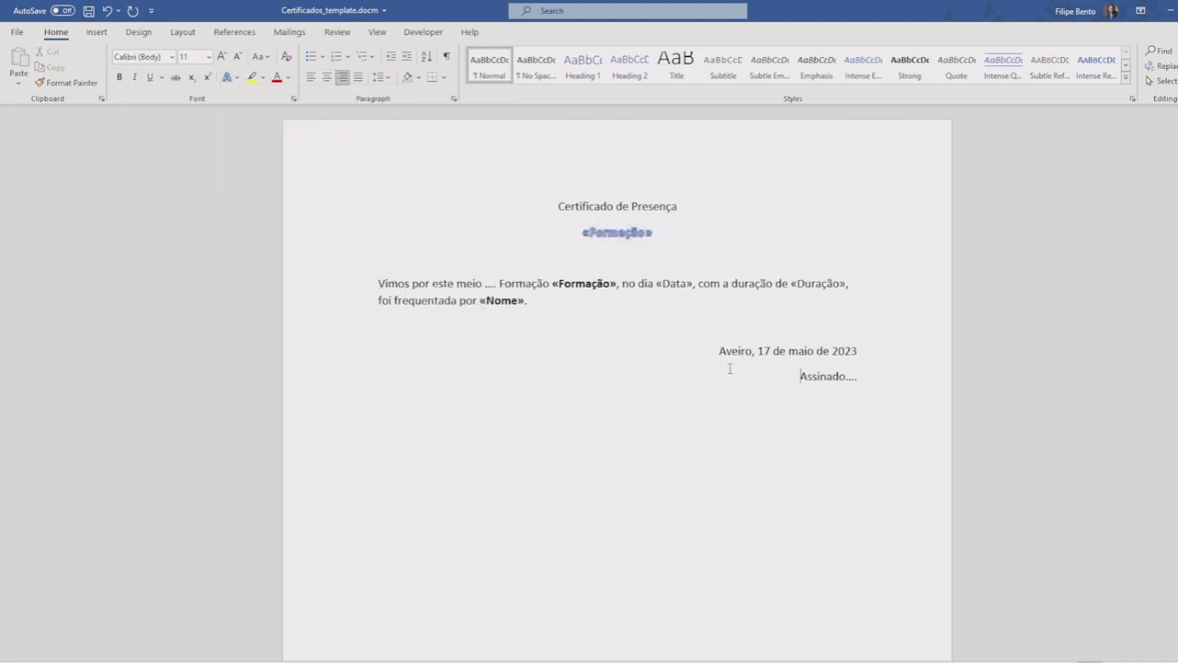
# - Inspect the paragraph's bold «Formação» field and the date 17 de maio de 2023
pyautogui.doubleClick(582, 285)
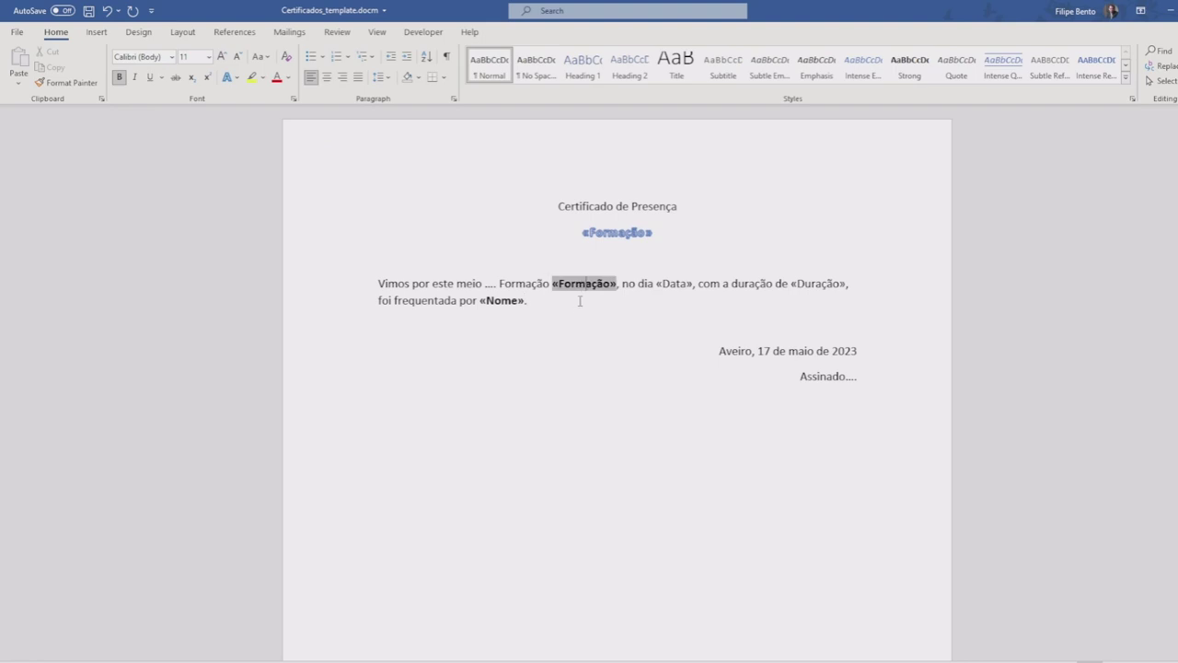
pyautogui.moveTo(857, 350); pyautogui.dragTo(758, 351)
pyautogui.click(804, 350)
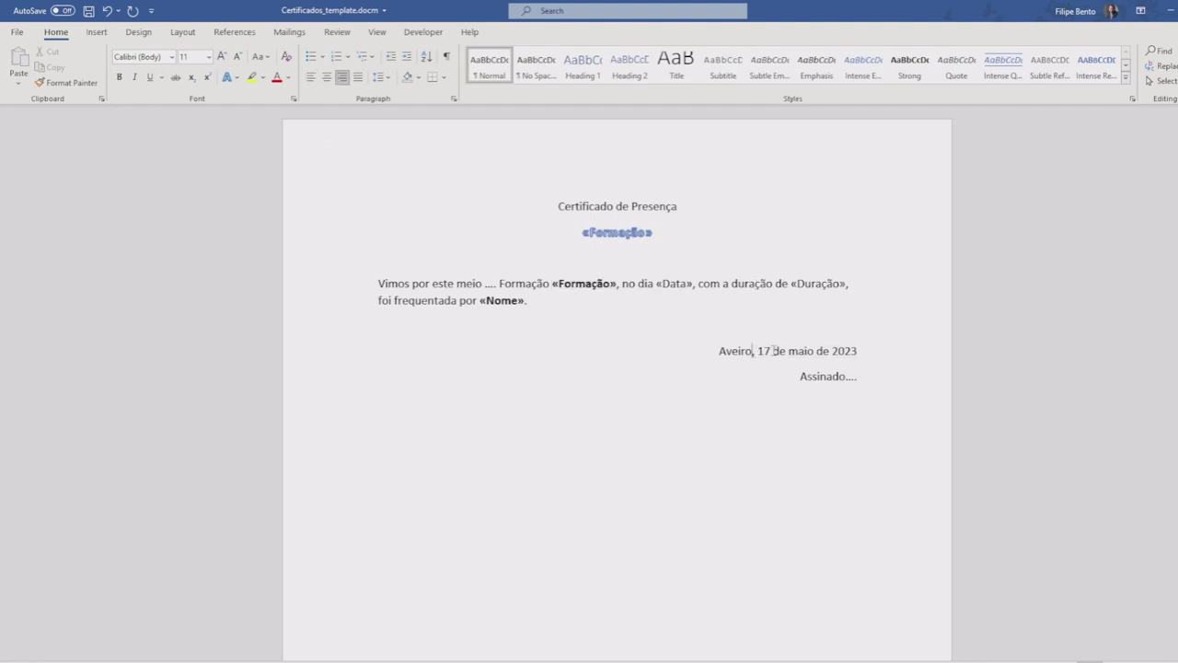
pyautogui.moveTo(858, 351); pyautogui.dragTo(774, 351)
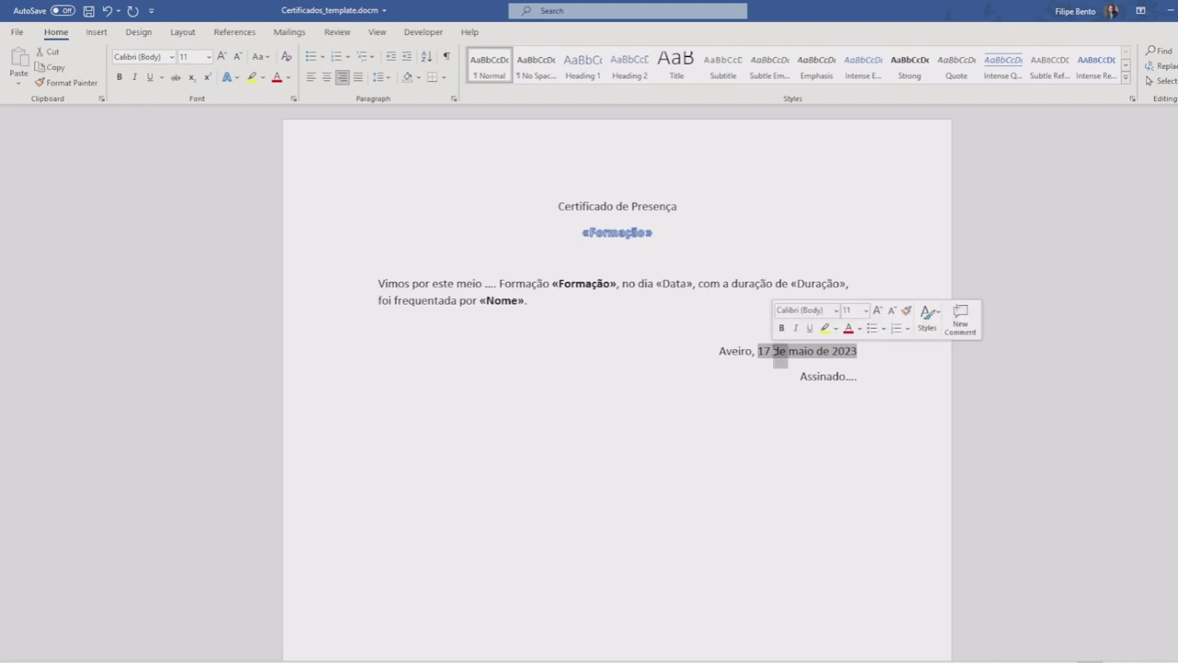
pyautogui.click(636, 289)
pyautogui.click(799, 352)
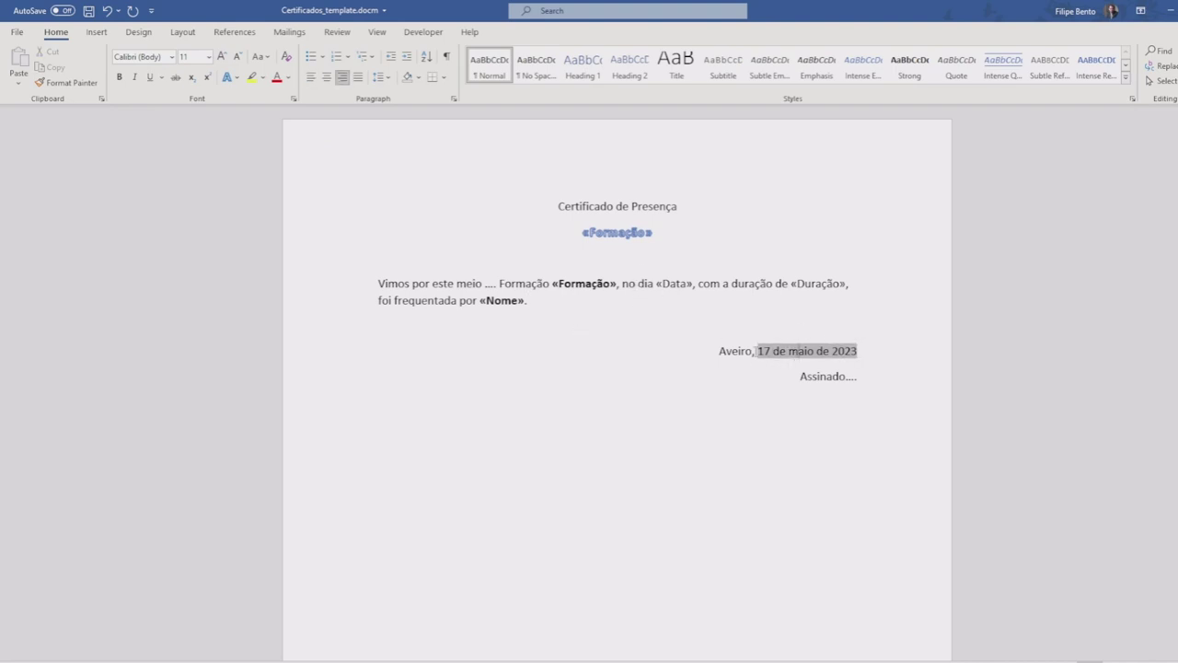
pyautogui.click(569, 304)
# - Preview the merged certificates and step through attendee records, ending on record 8
pyautogui.click(289, 31)
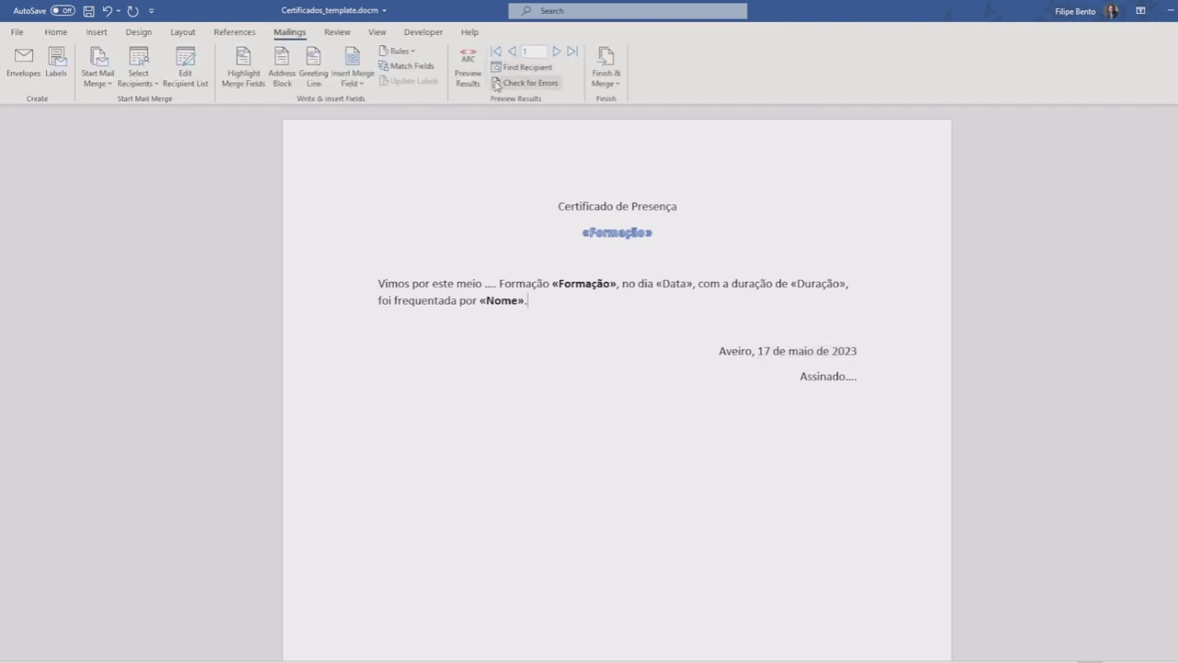
pyautogui.click(469, 62)
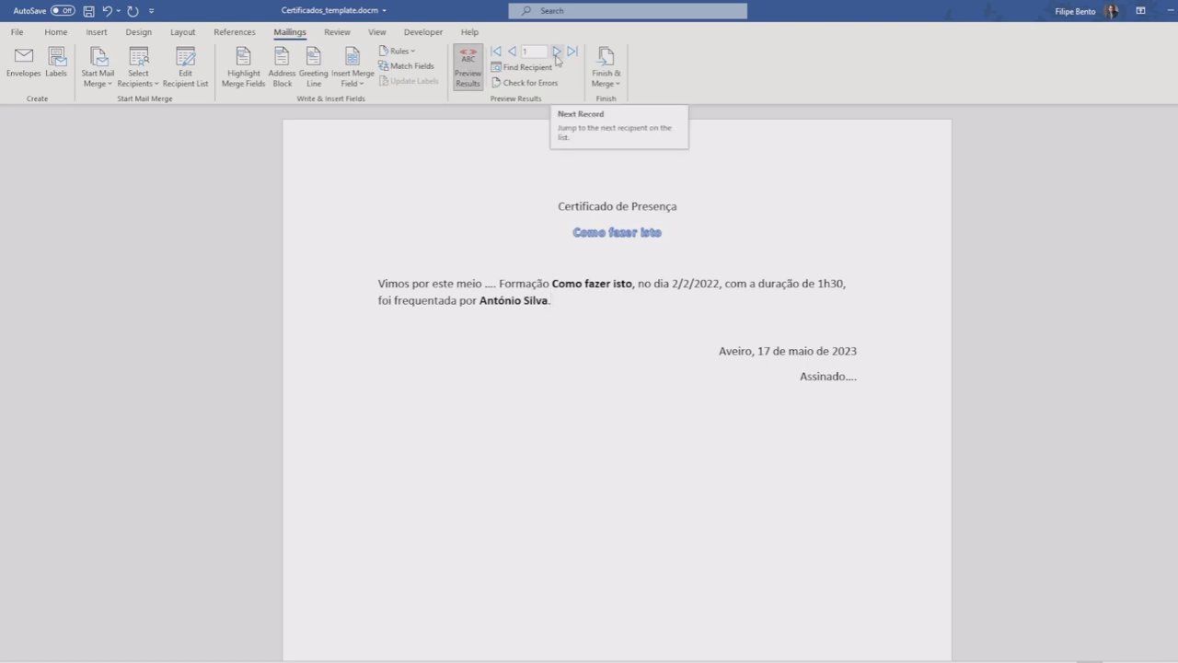
pyautogui.click(556, 53)
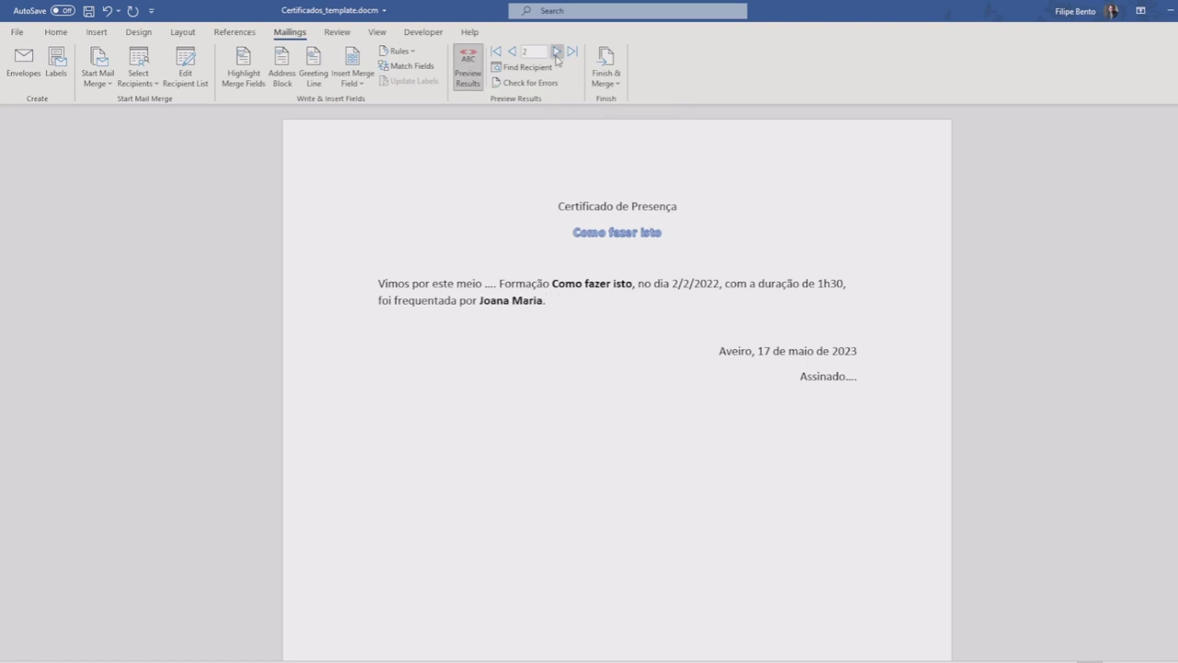
pyautogui.click(556, 52)
pyautogui.click(556, 52)
pyautogui.click(556, 56)
pyautogui.click(556, 55)
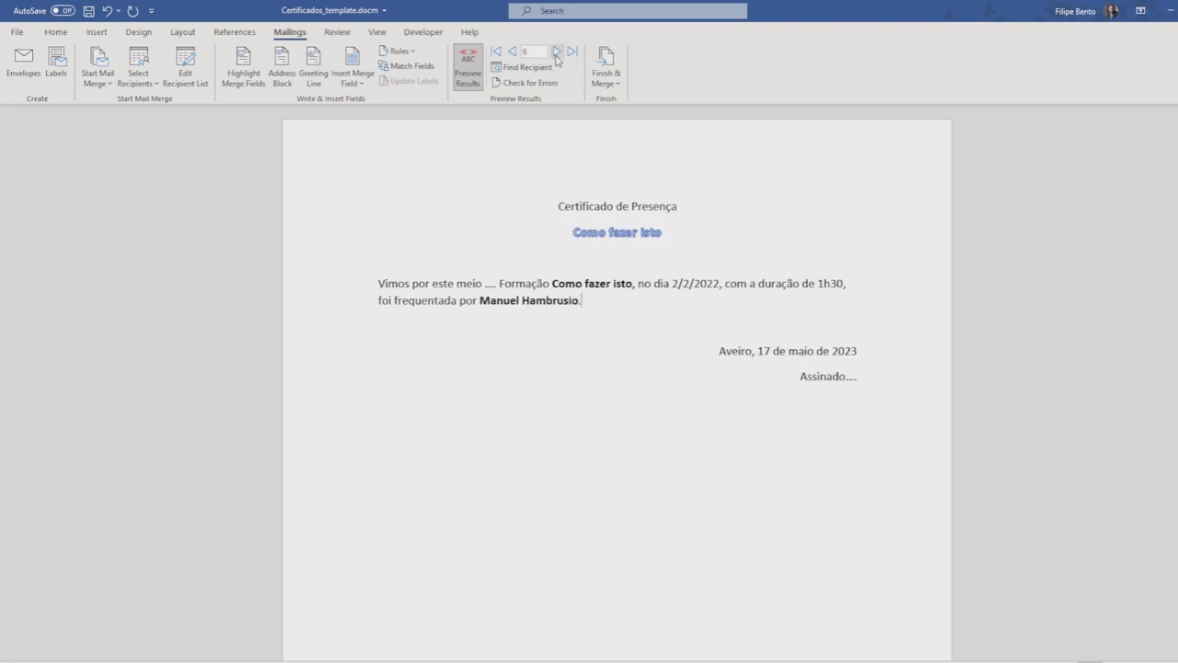
pyautogui.click(556, 55)
pyautogui.click(556, 55)
pyautogui.click(557, 53)
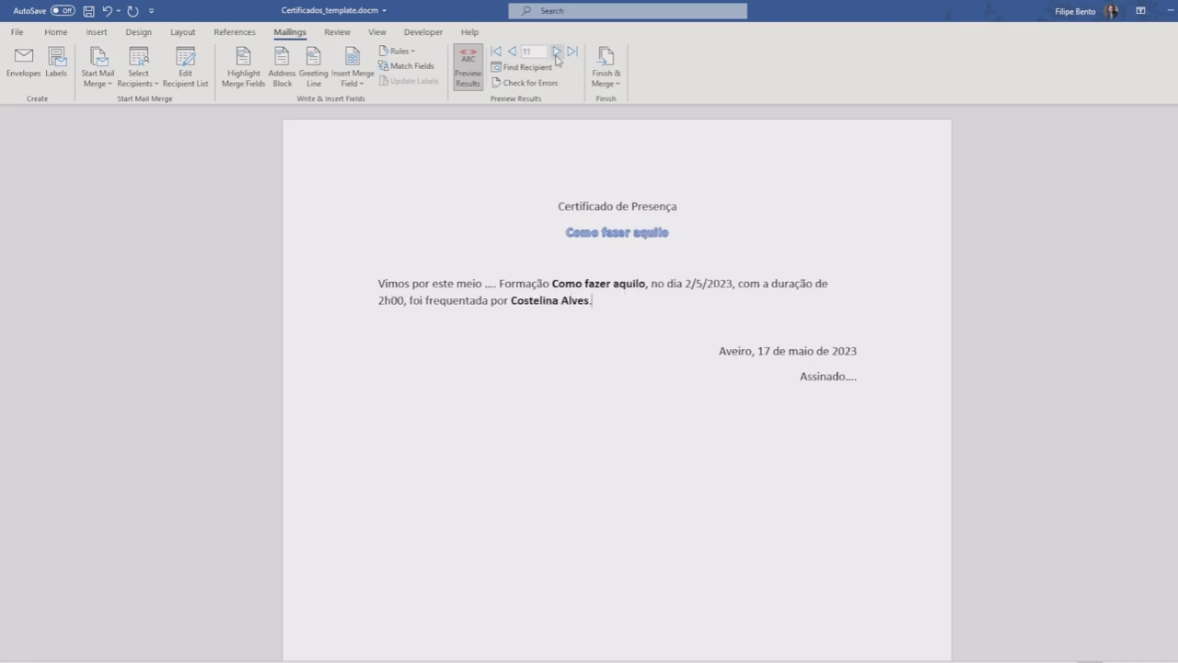
pyautogui.click(513, 52)
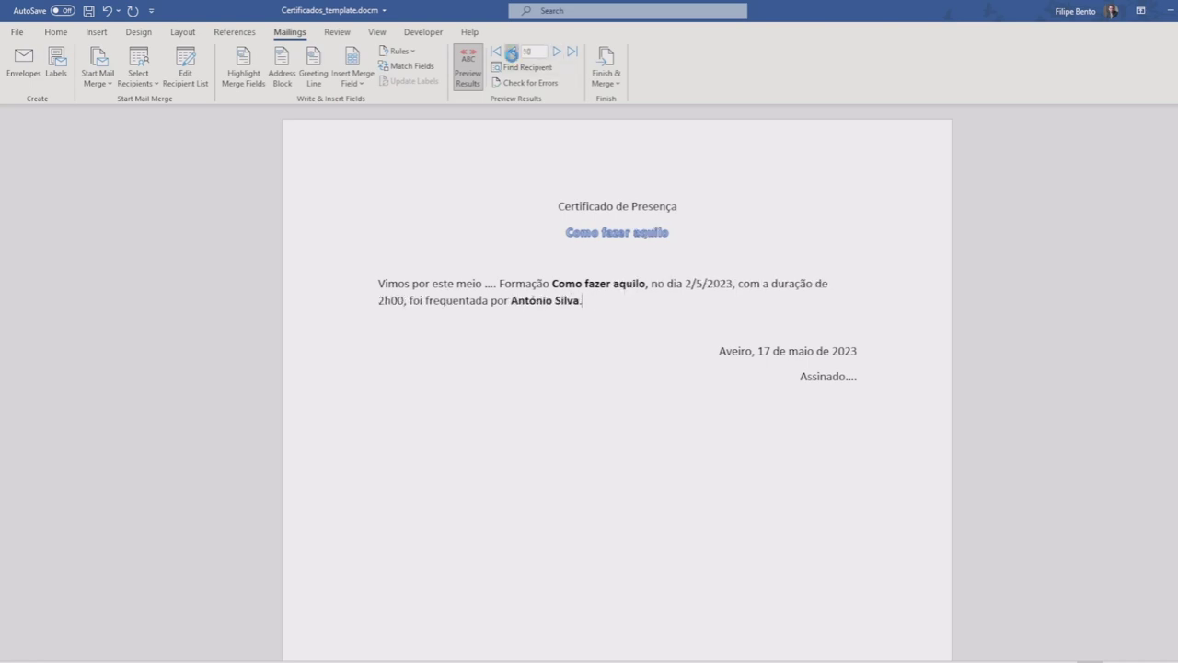
pyautogui.click(513, 51)
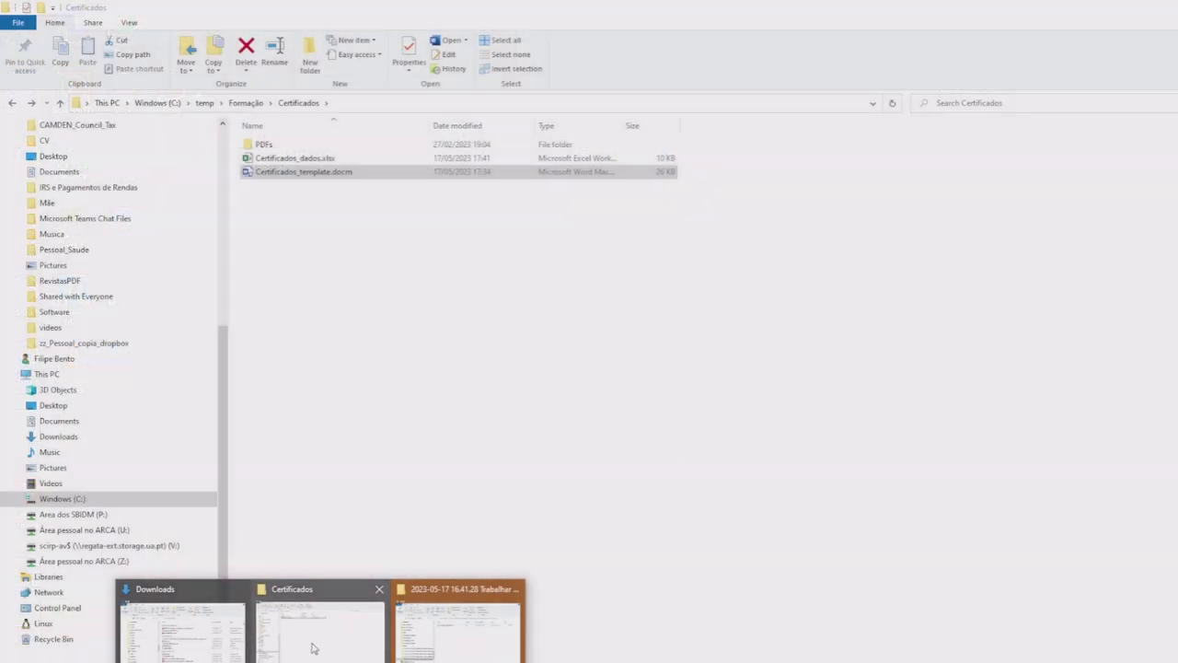
pyautogui.click(311, 648)
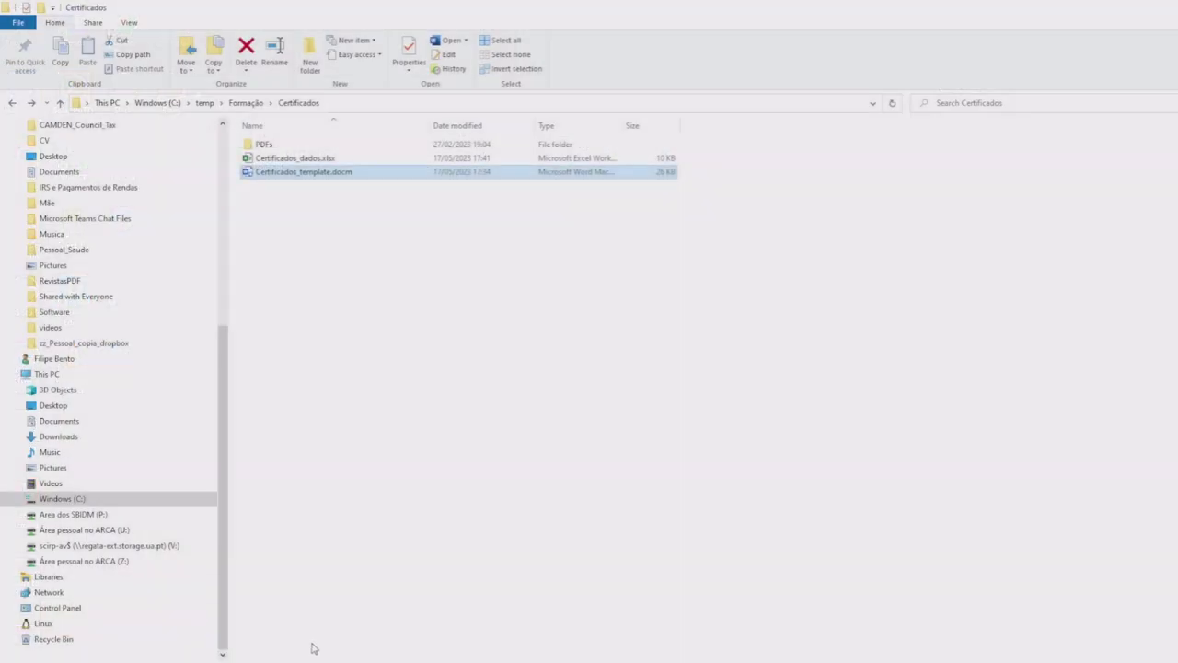
pyautogui.doubleClick(326, 158)
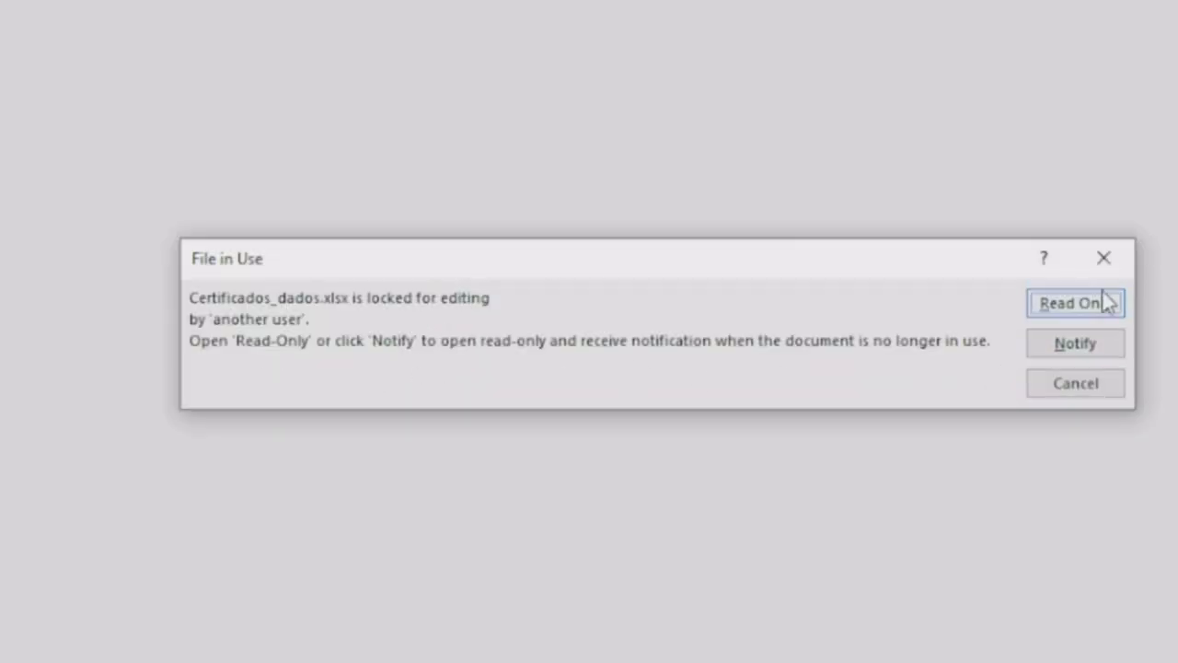
pyautogui.click(1105, 390)
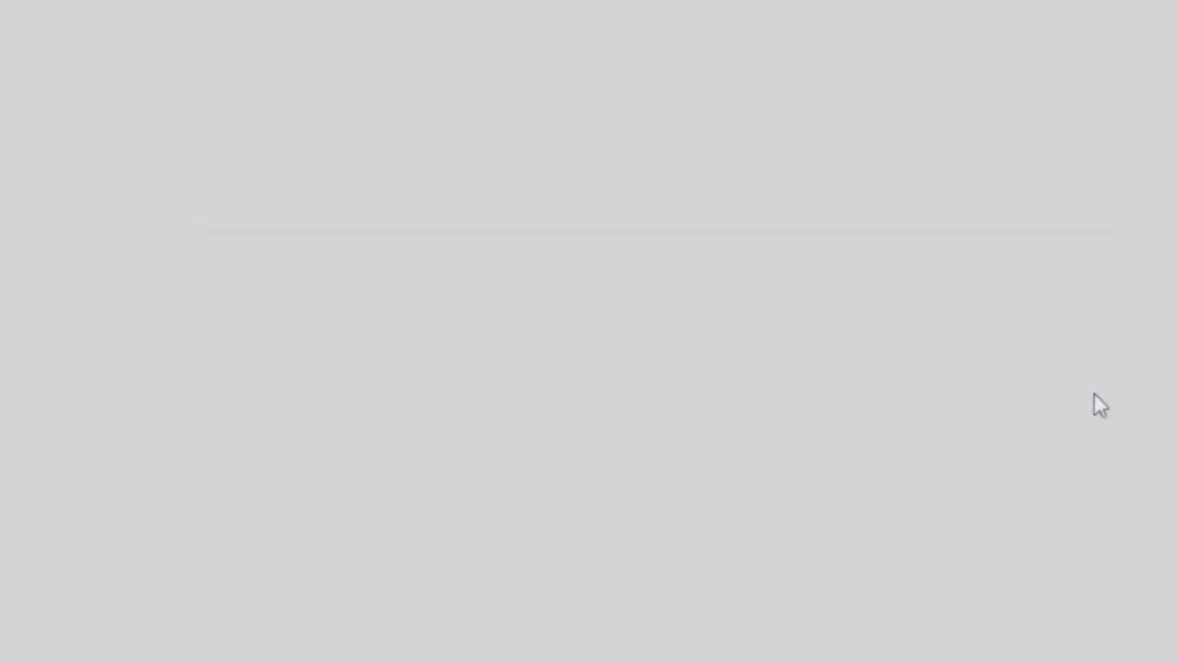
pyautogui.hotkey('alt', 'Tab')
pyautogui.hotkey('alt', 'Tab')
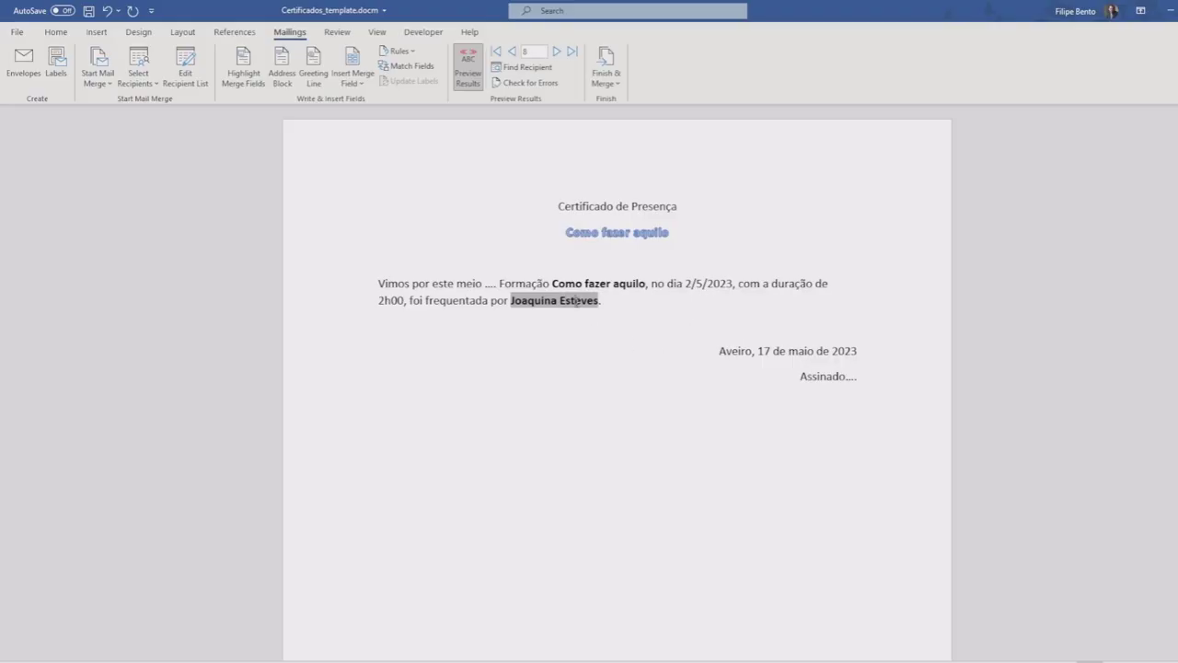
# - Add two blank lines after the attendance paragraph, above the Aveiro date line
pyautogui.click(673, 327)
pyautogui.press('Return')
pyautogui.press('Return')
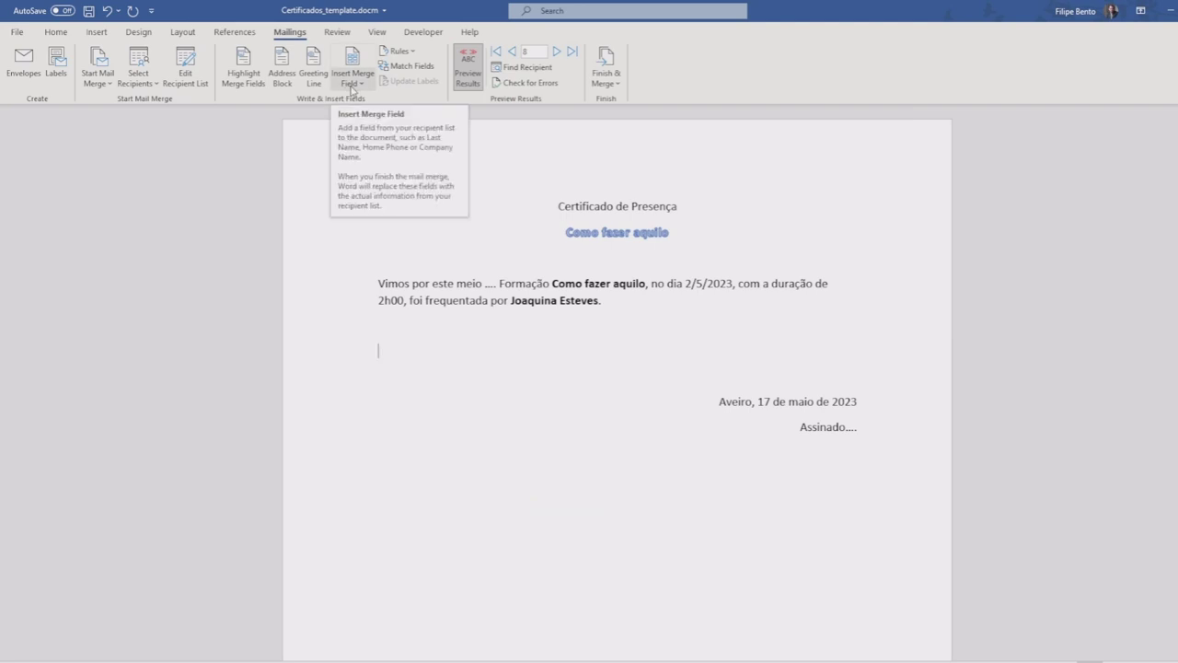
pyautogui.click(399, 50)
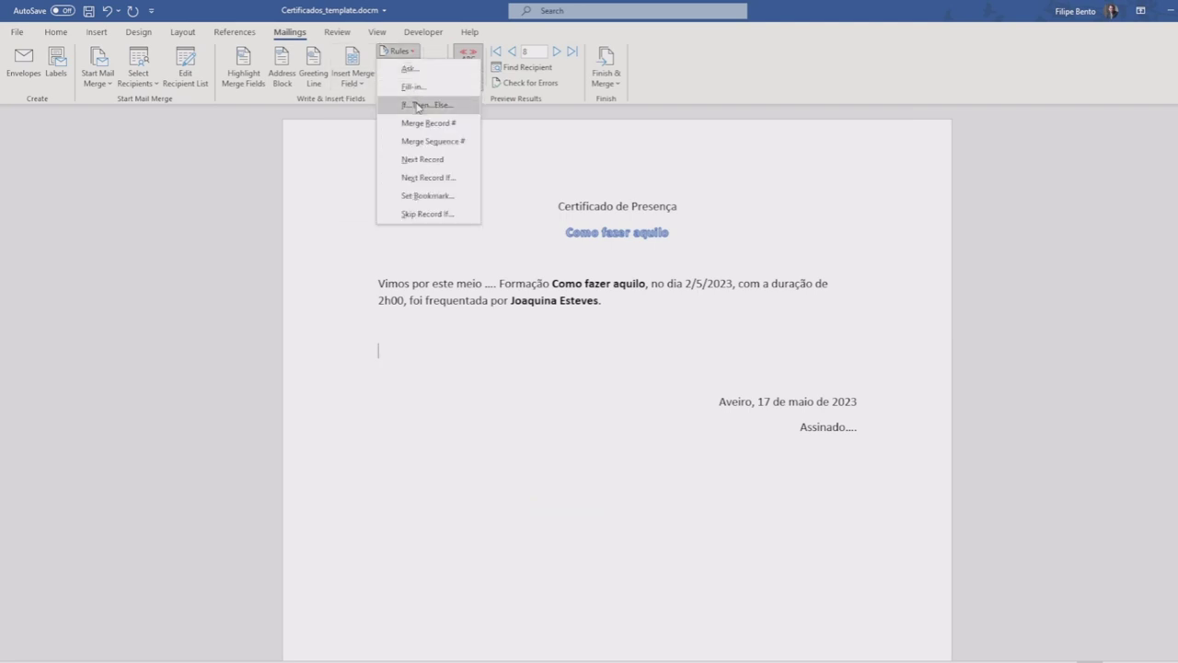
pyautogui.click(396, 348)
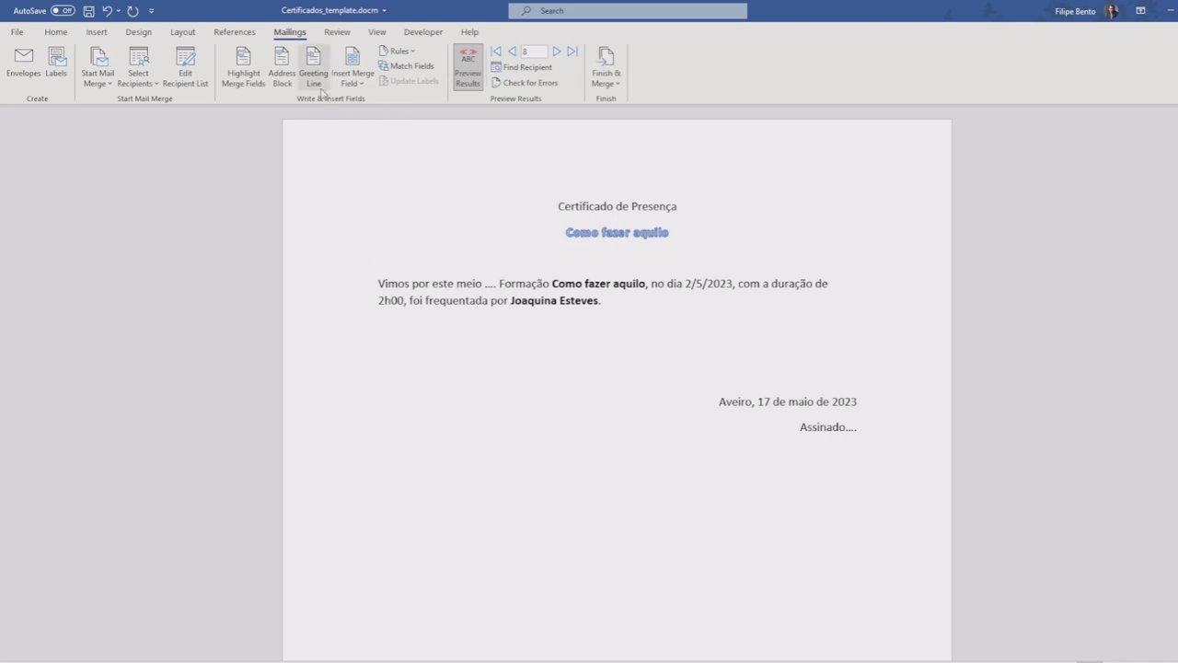
# - Insert an If-Then-Else rule field testing Formação that displays 'Utilizadora'
pyautogui.click(405, 53)
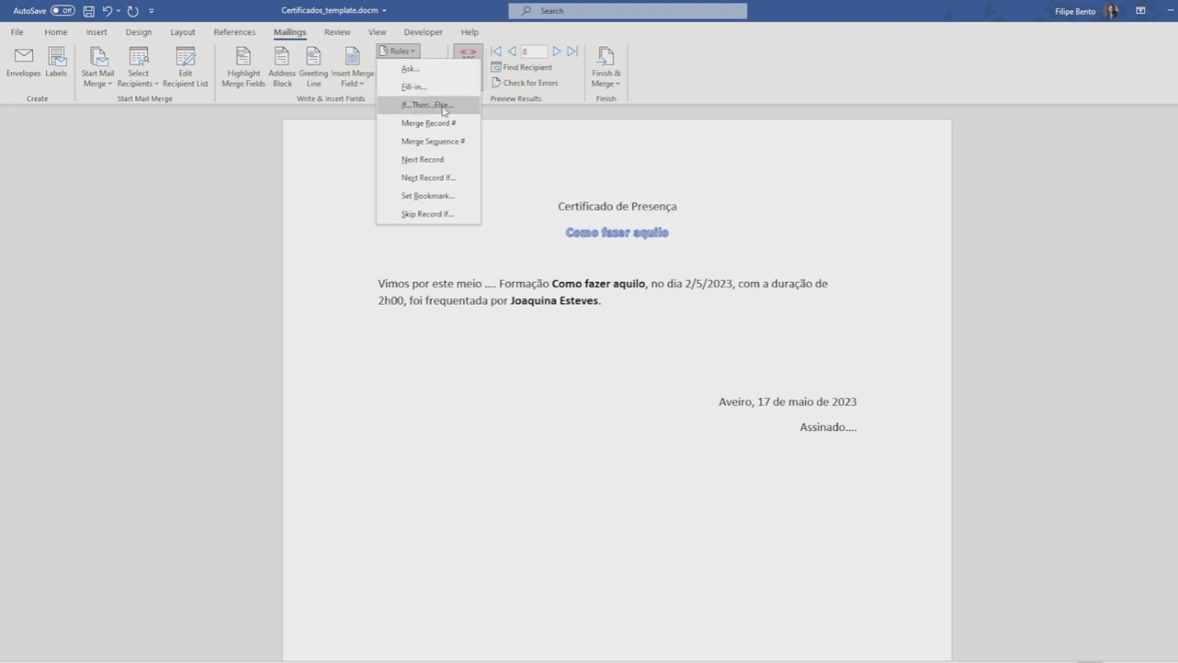
pyautogui.click(444, 109)
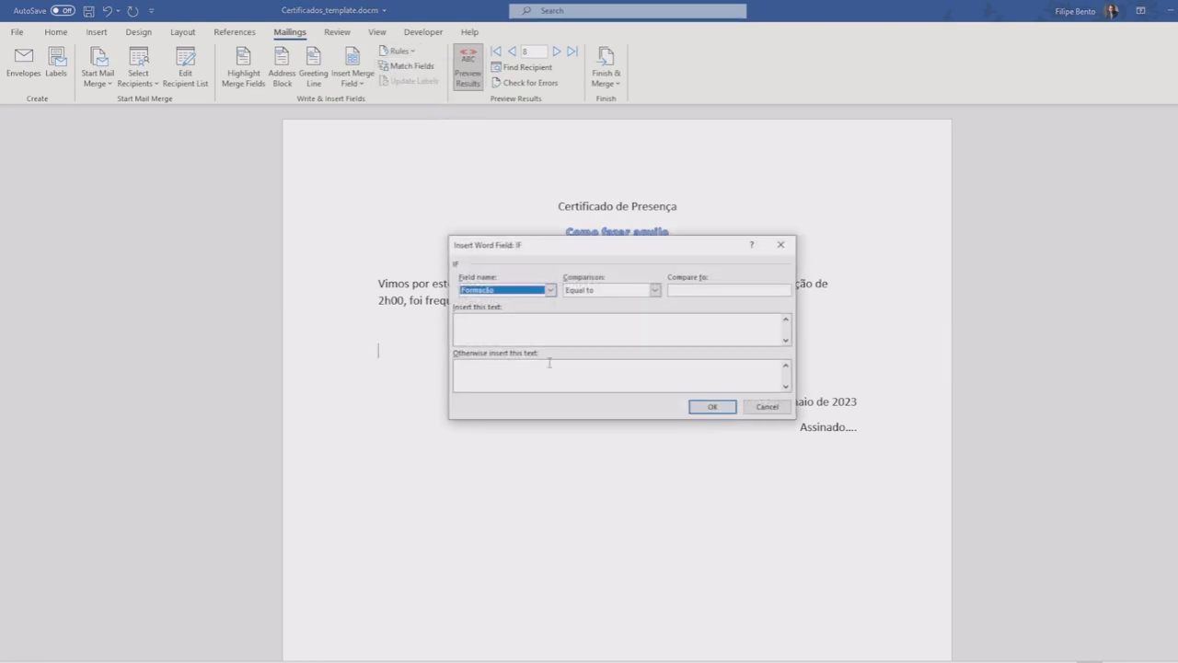
pyautogui.click(550, 290)
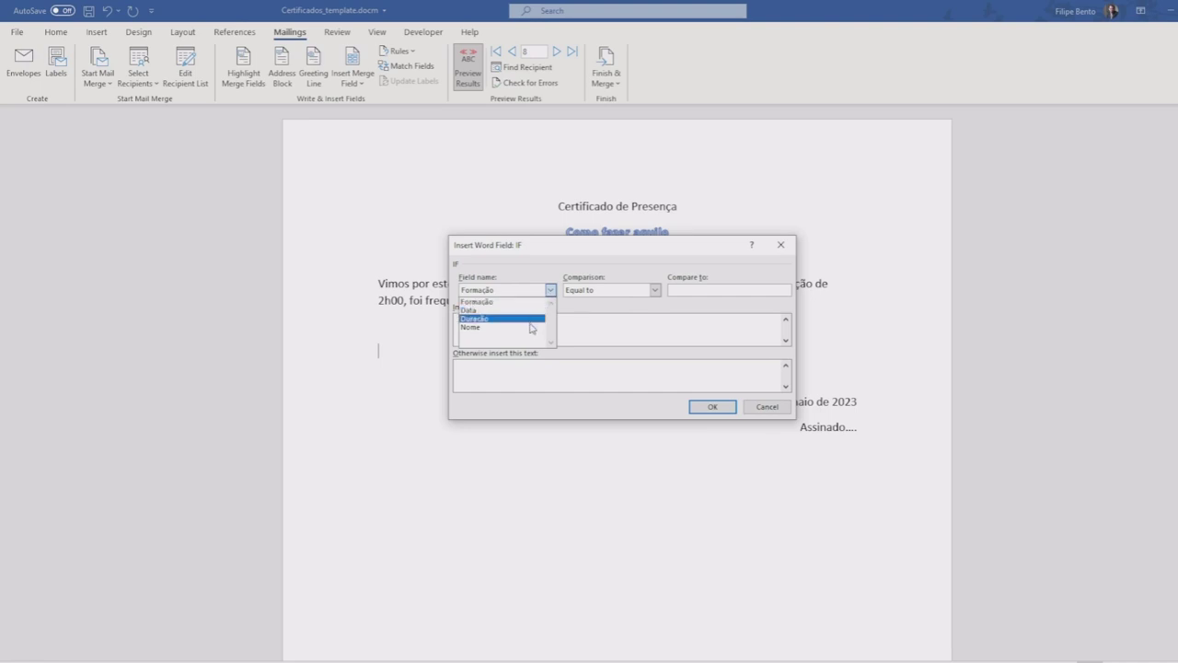
pyautogui.click(576, 337)
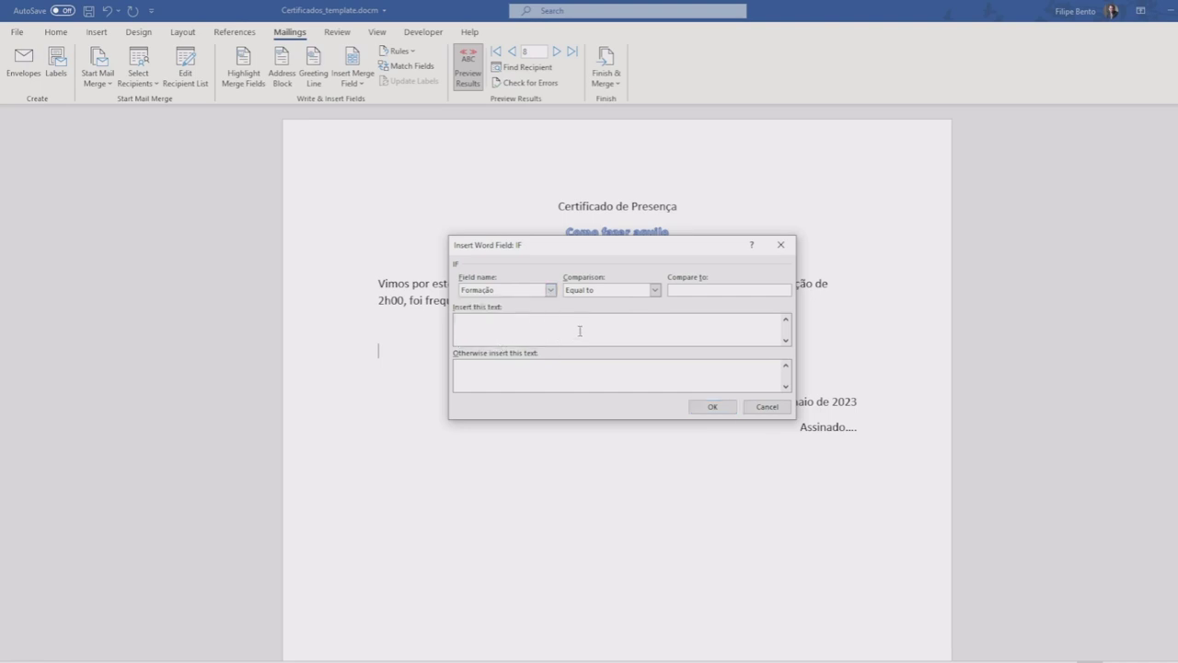
pyautogui.click(718, 289)
pyautogui.write('M')
pyautogui.click(602, 330)
pyautogui.write('lizador')
pyautogui.write('dora')
pyautogui.click(707, 406)
# - Select and remove the Utilizadora line from the certificate
pyautogui.hotkey('shift', 'Home')
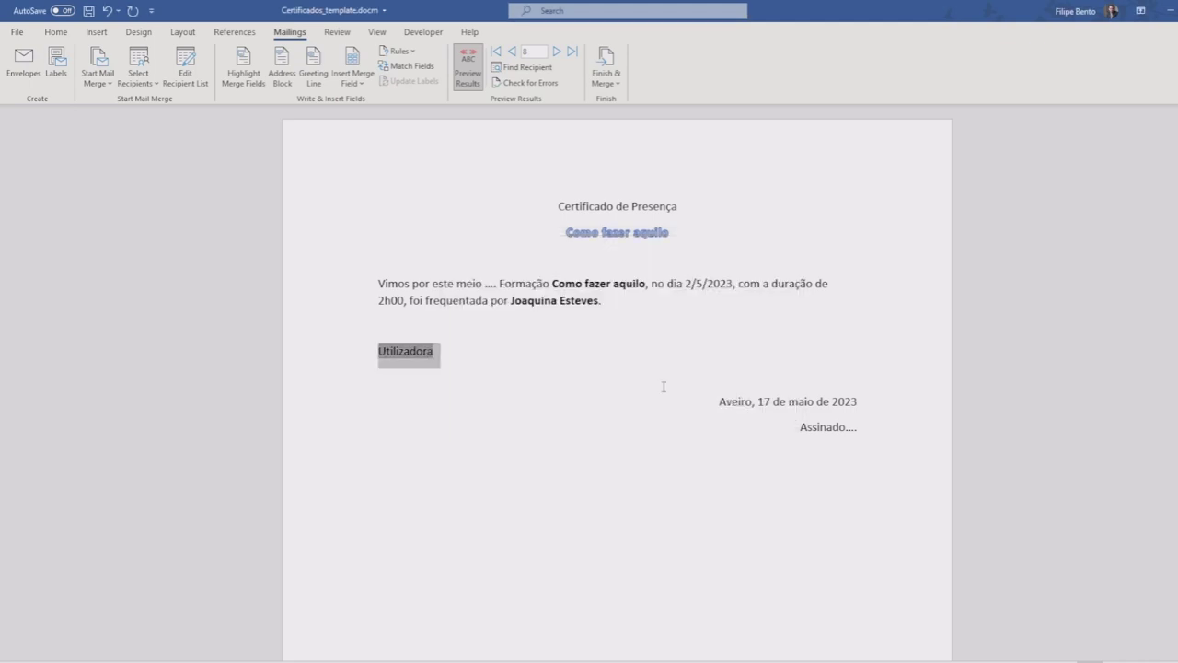
pyautogui.click(415, 53)
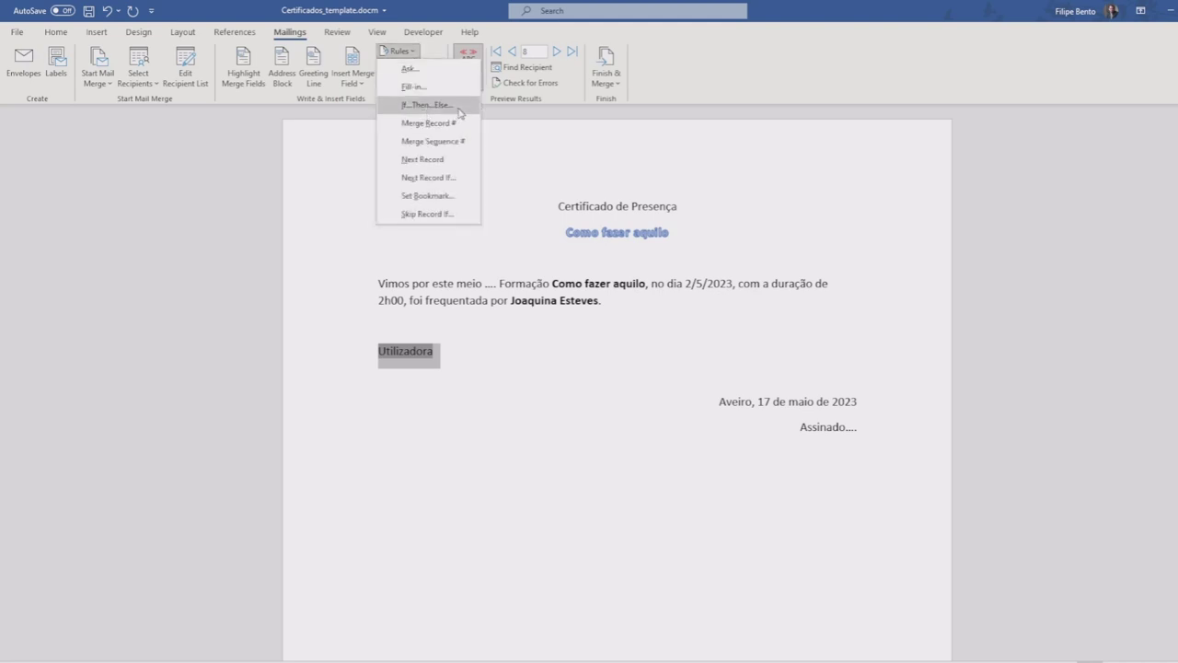
pyautogui.click(463, 158)
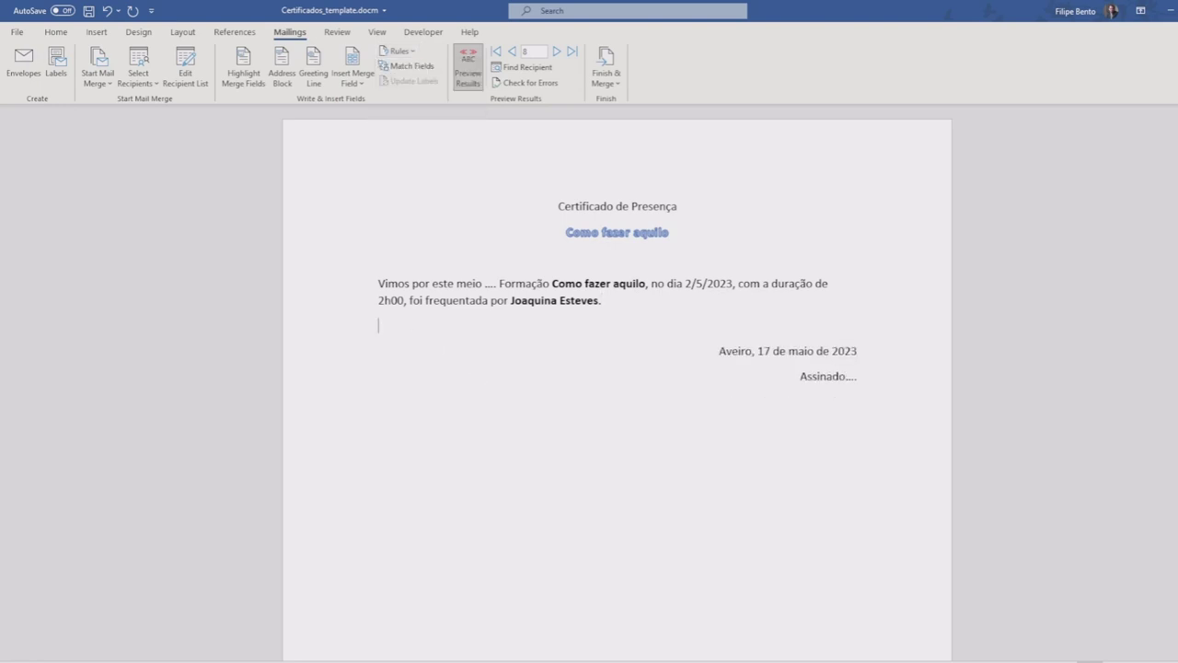
# - Highlight the course title line in yellow
pyautogui.tripleClick(622, 239)
pyautogui.click(56, 31)
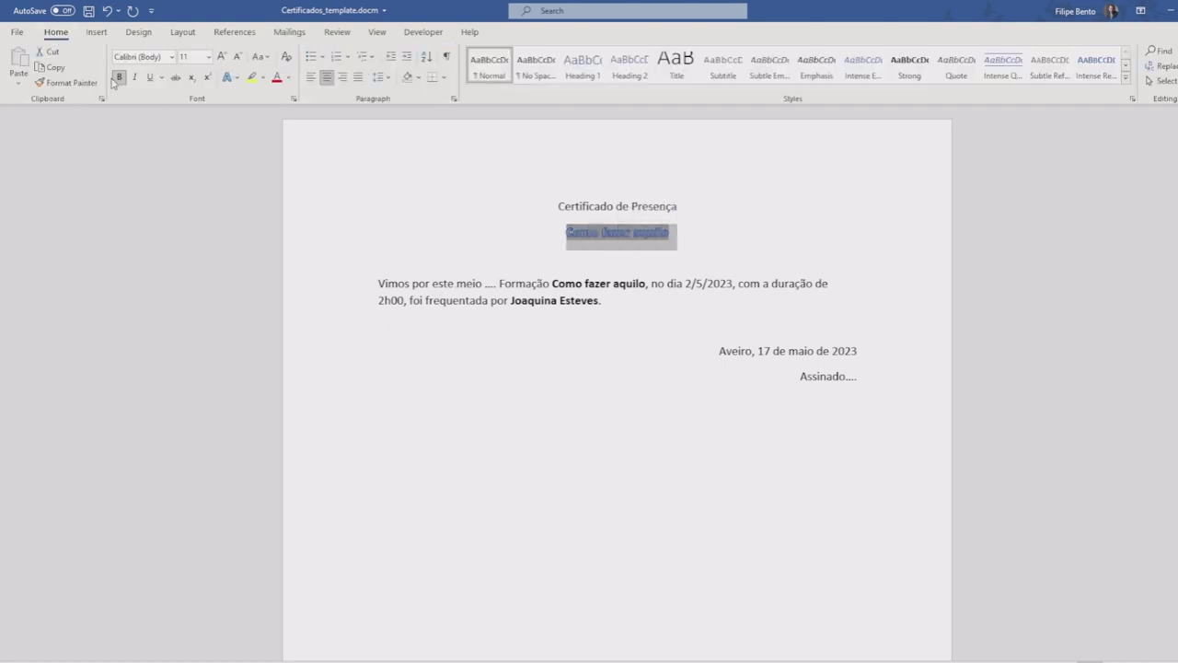
pyautogui.click(265, 81)
pyautogui.click(256, 96)
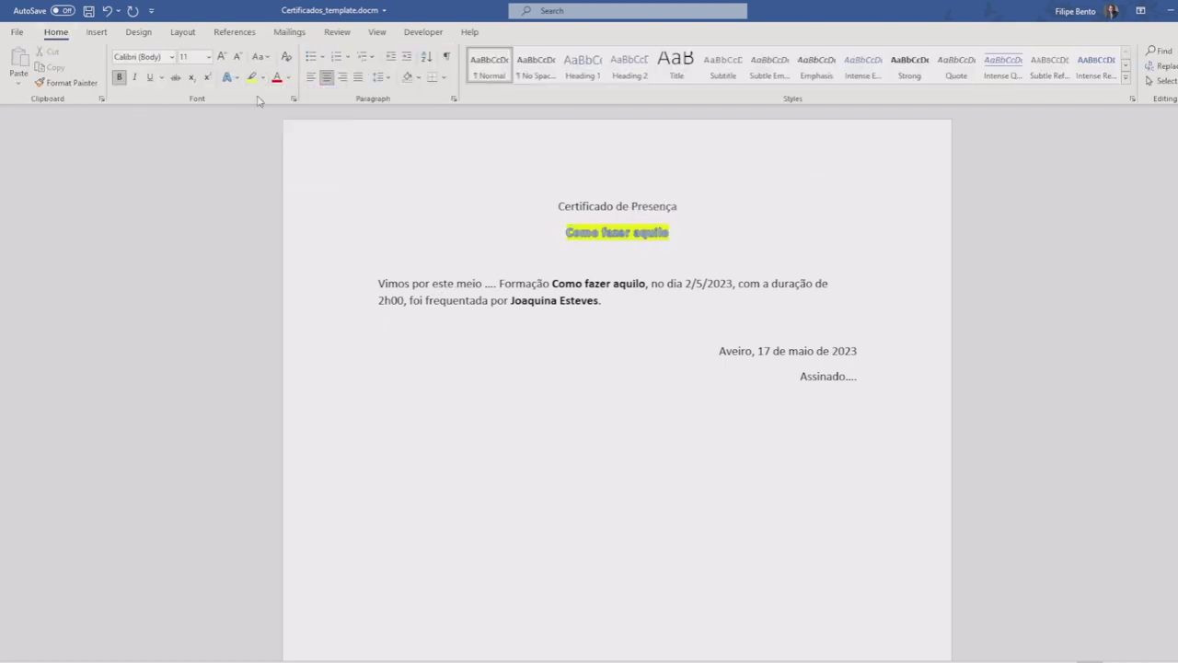
# - Browse the merged certificates back to the first record and forward to record 10
pyautogui.click(337, 32)
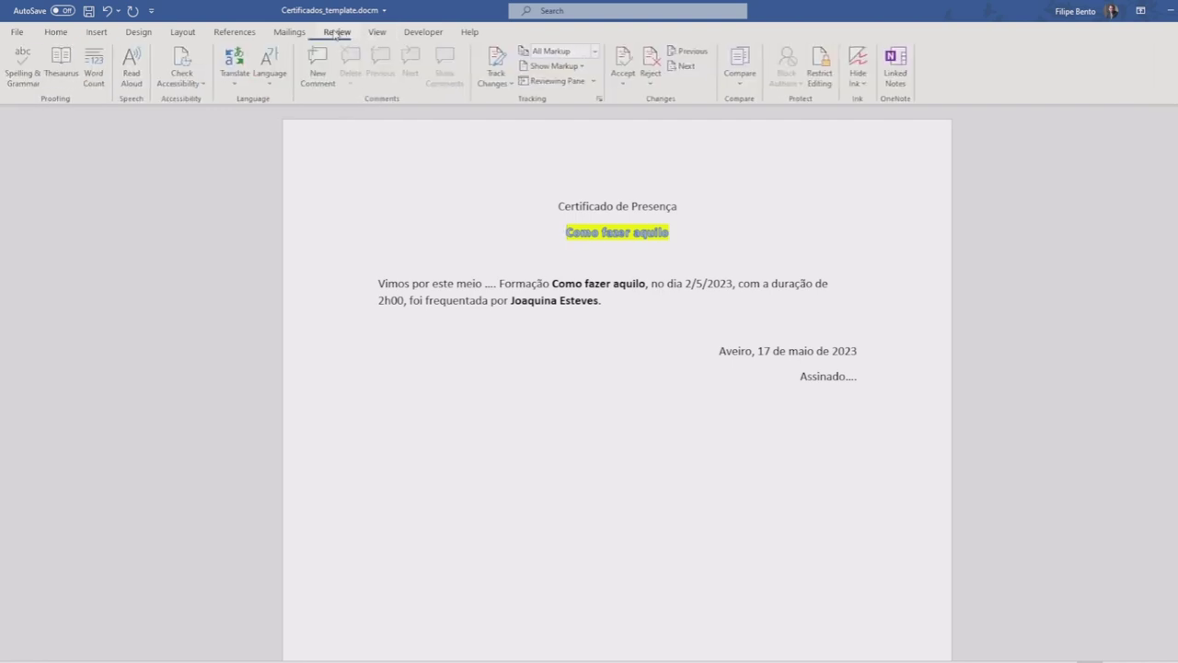
pyautogui.click(290, 32)
pyautogui.click(340, 33)
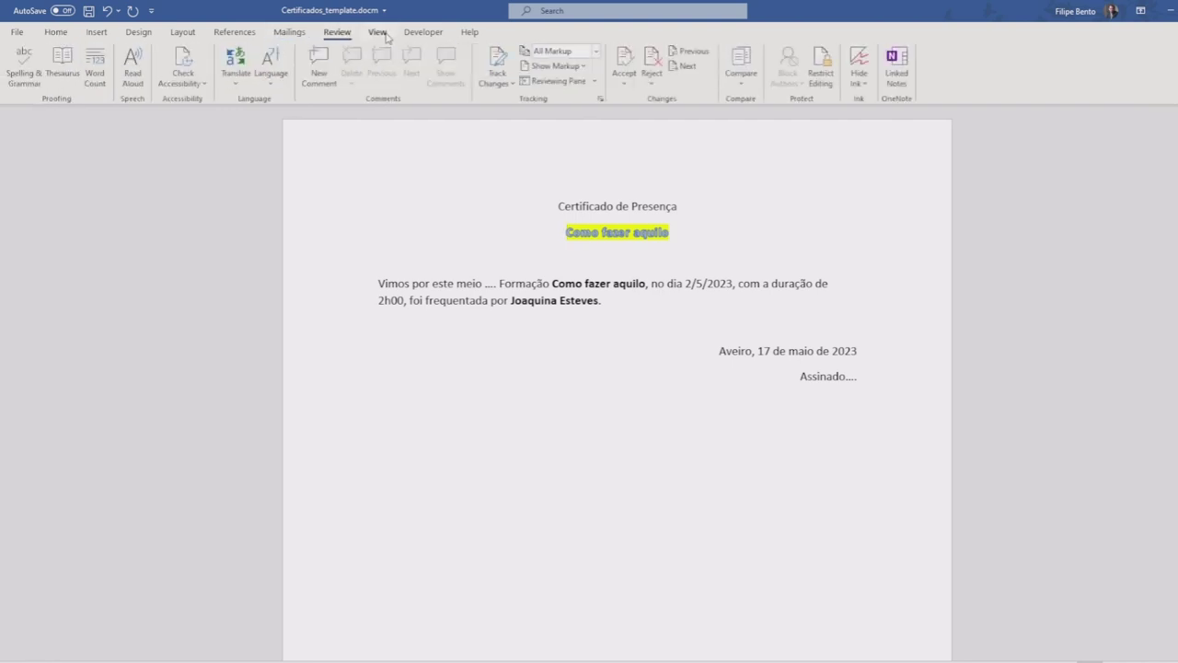
pyautogui.click(378, 32)
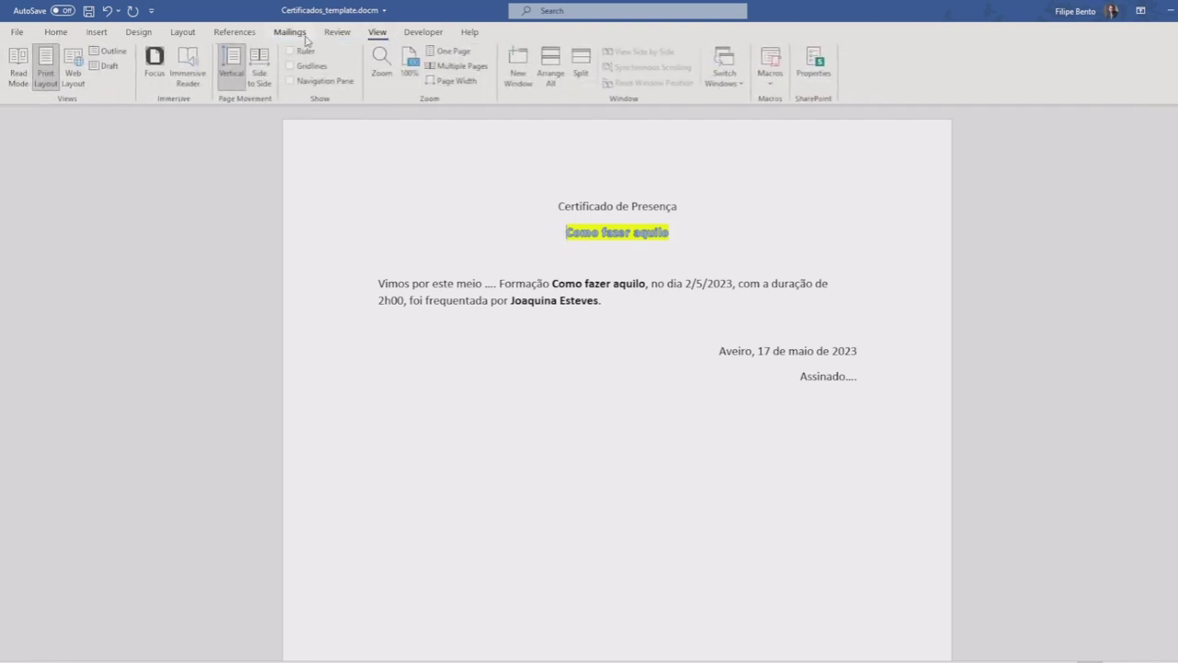
pyautogui.click(304, 37)
pyautogui.click(511, 53)
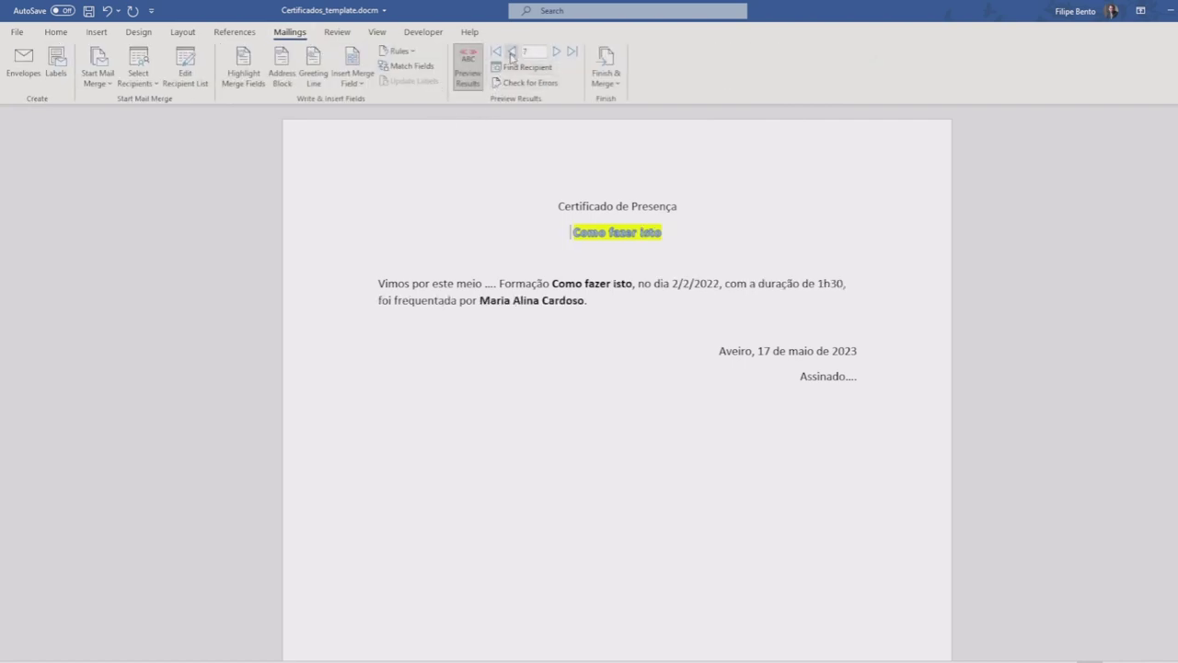
pyautogui.click(512, 53)
pyautogui.click(511, 53)
pyautogui.click(511, 53)
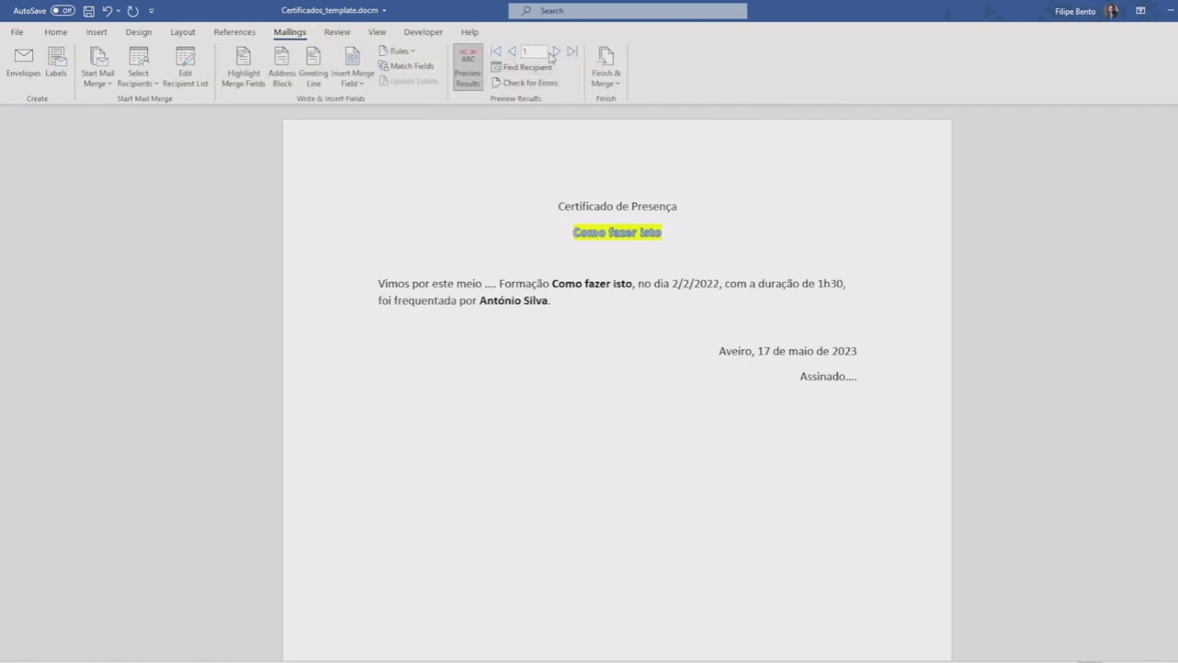
pyautogui.click(556, 53)
pyautogui.click(556, 52)
pyautogui.click(556, 53)
pyautogui.click(556, 52)
pyautogui.click(556, 52)
pyautogui.click(556, 53)
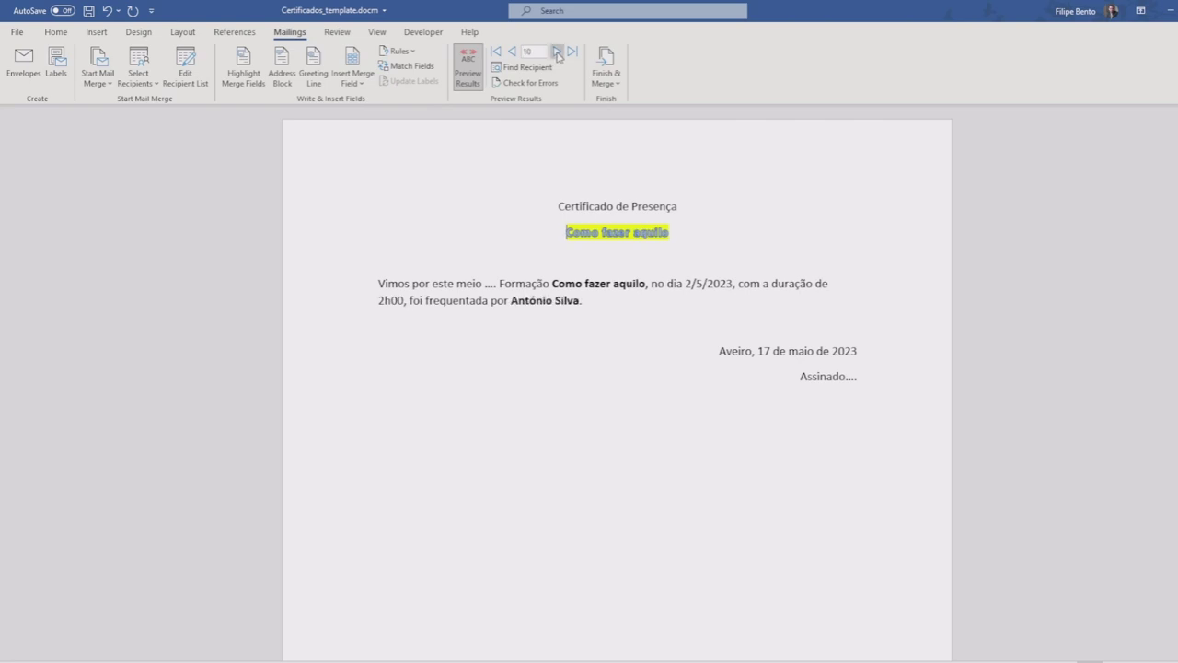
pyautogui.click(556, 52)
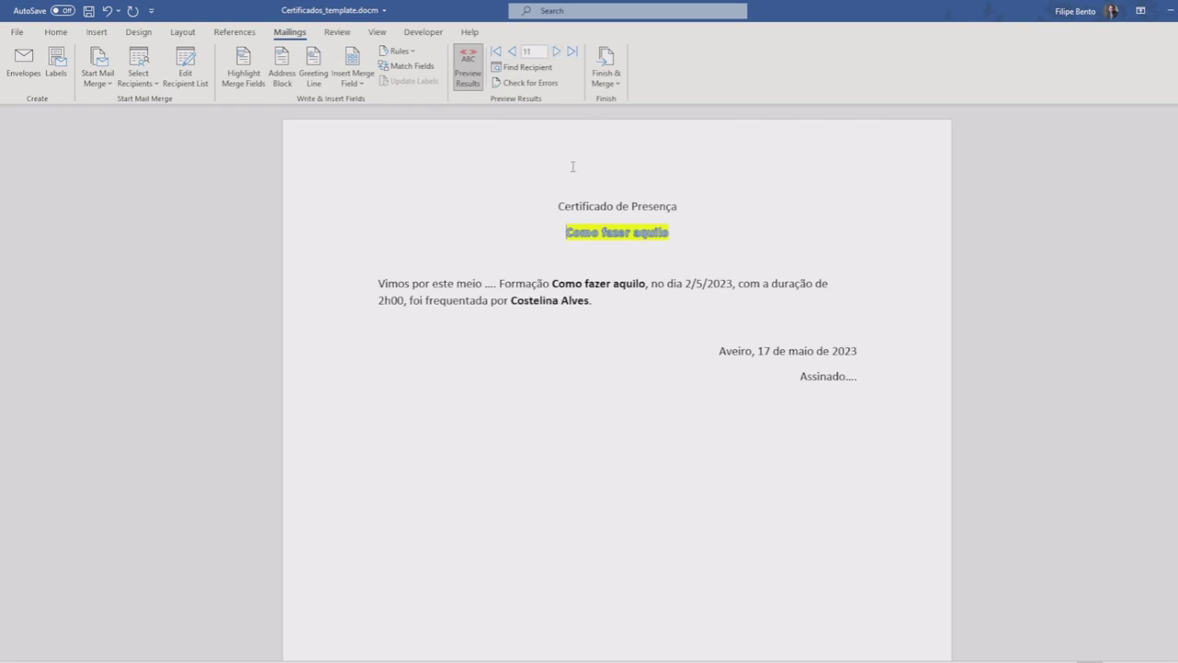
pyautogui.click(604, 82)
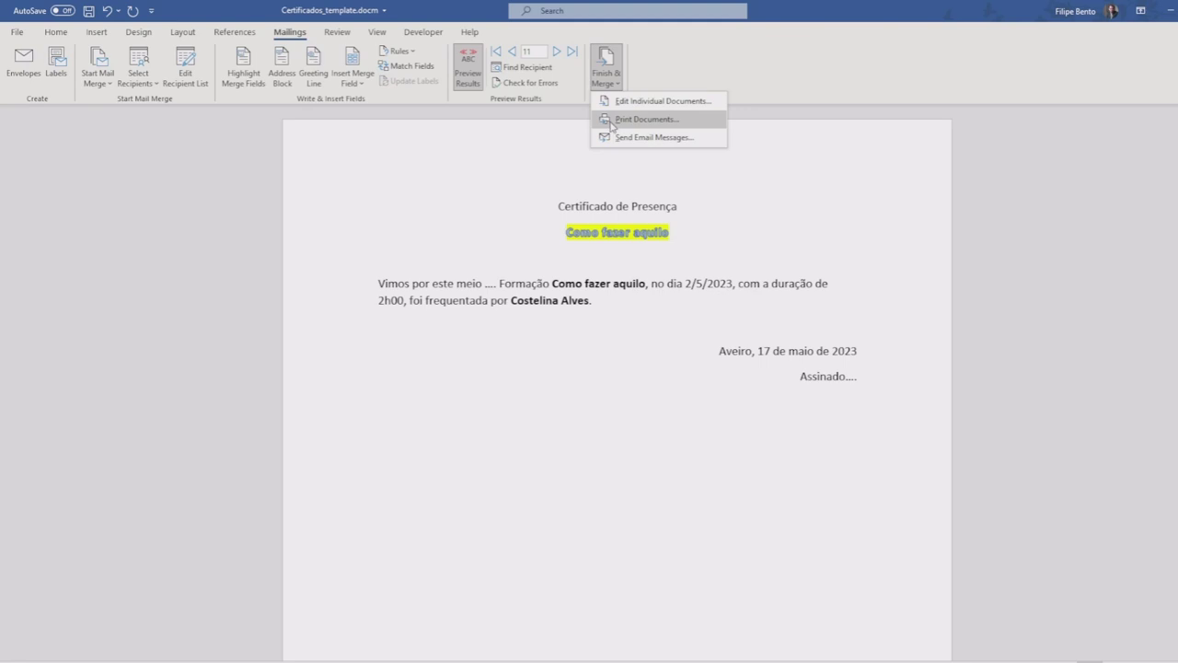
pyautogui.click(161, 203)
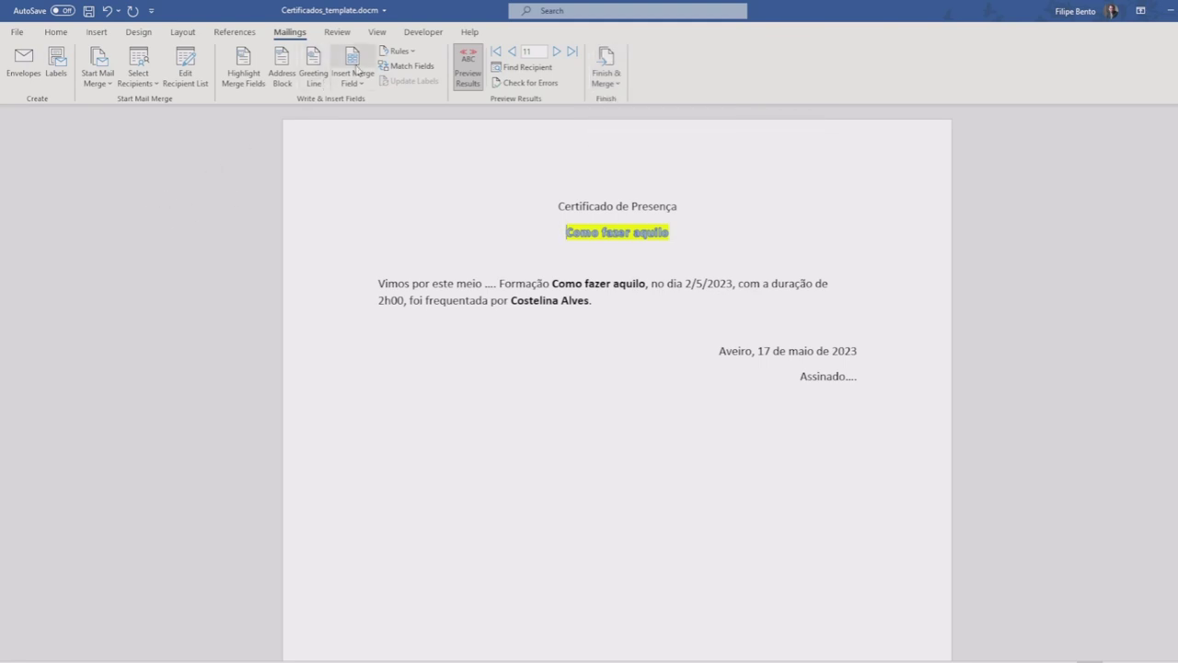
pyautogui.scroll(5, 353, 66)
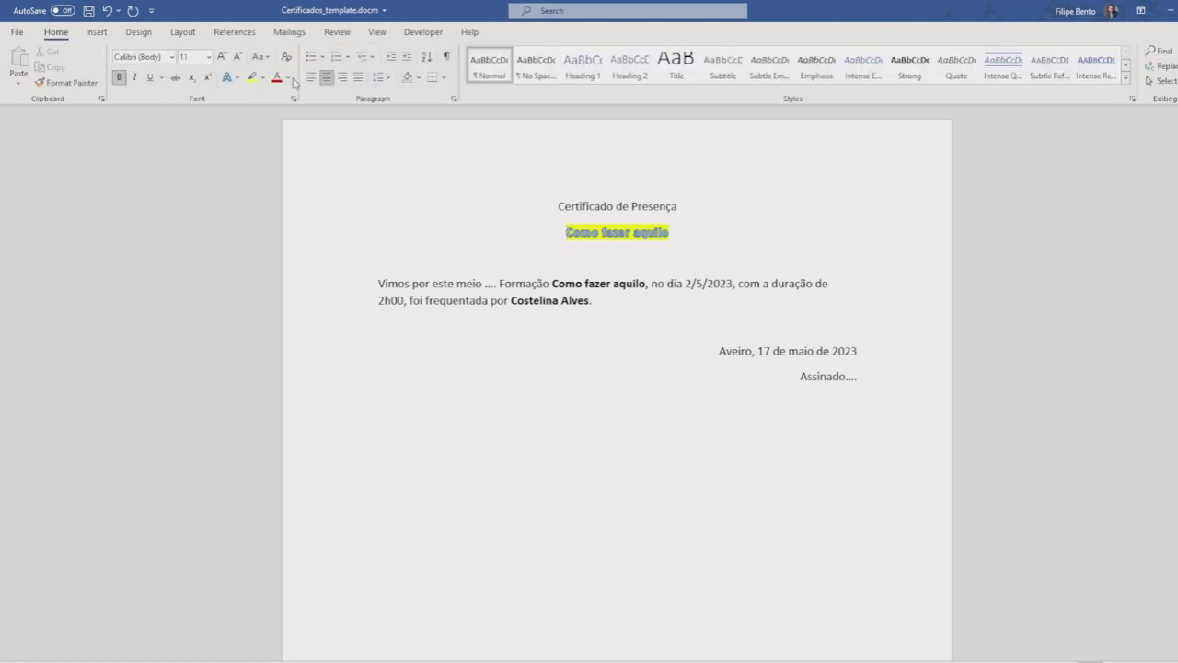
# - Run the MailMergeToPdfBasic macro from the Developer tab's Macros list
pyautogui.click(424, 31)
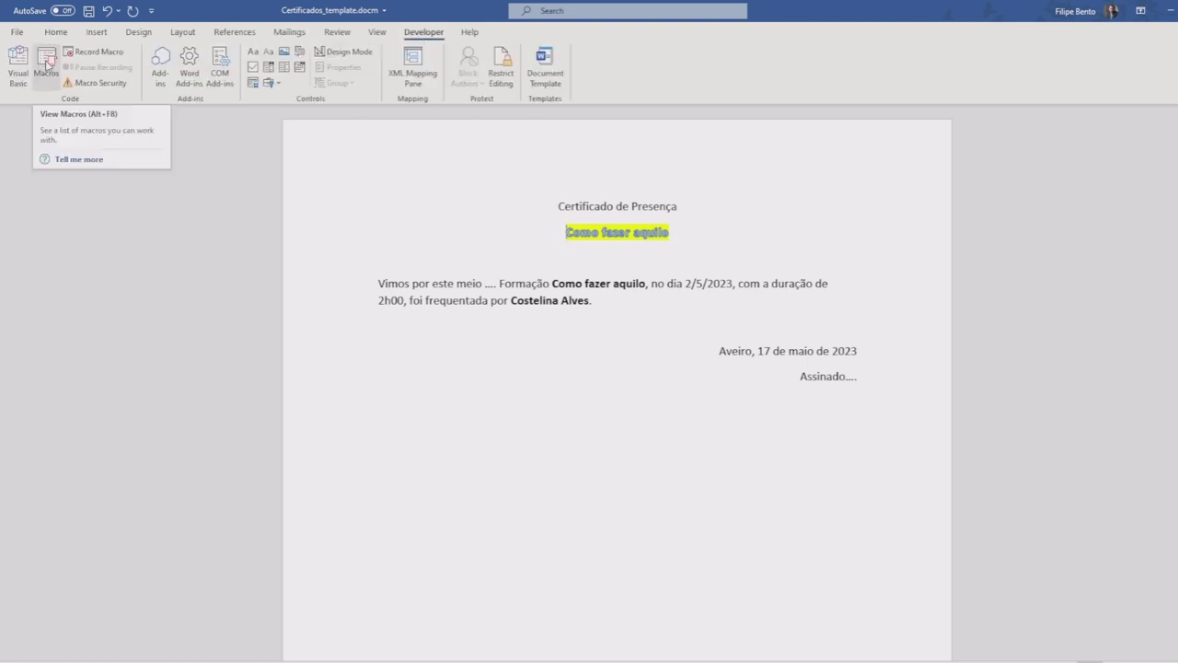
pyautogui.click(46, 63)
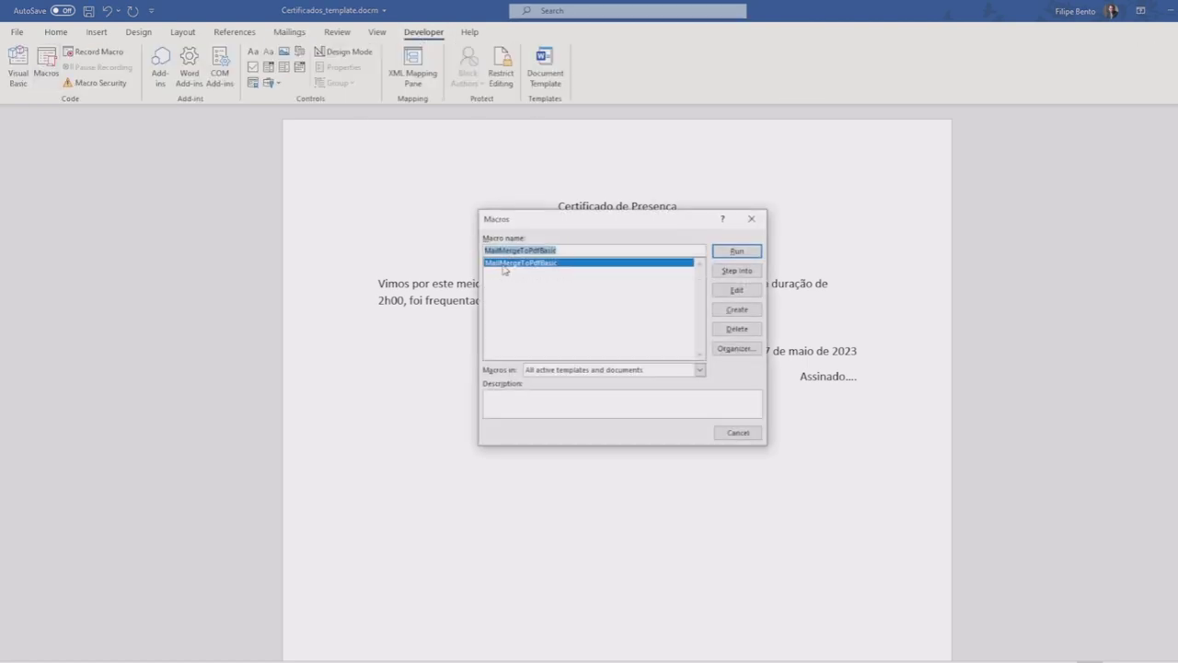
pyautogui.moveTo(632, 226)
pyautogui.mouseDown()
pyautogui.moveTo(988, 190)
pyautogui.moveTo(1039, 128)
pyautogui.mouseUp()
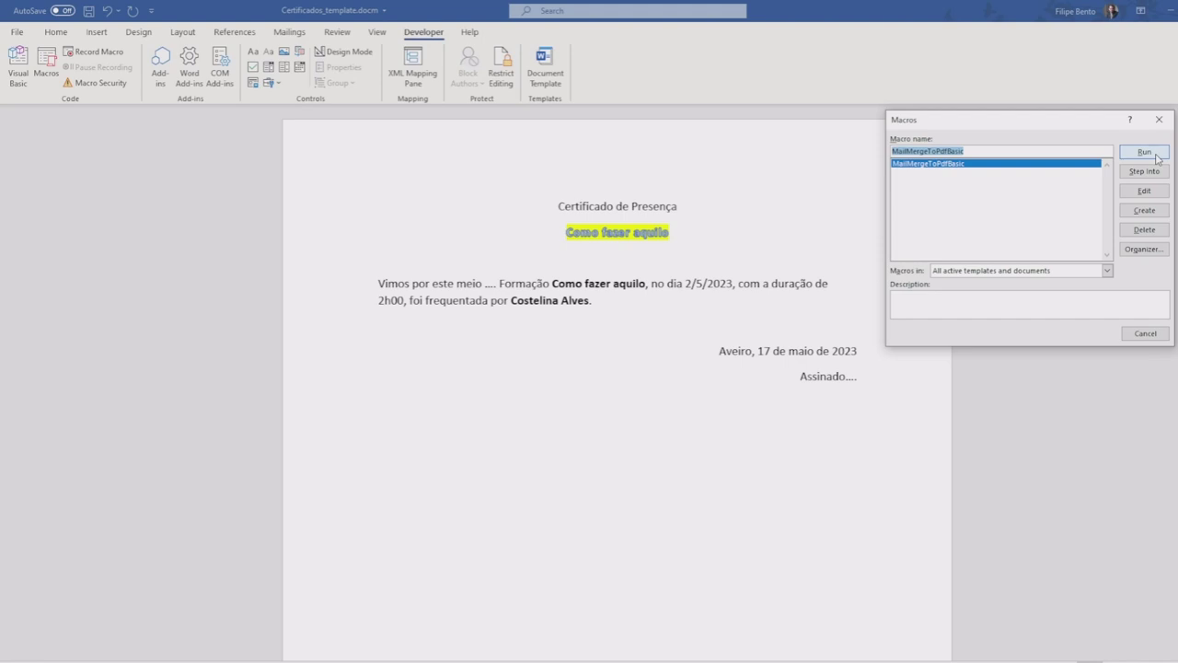
pyautogui.click(1156, 157)
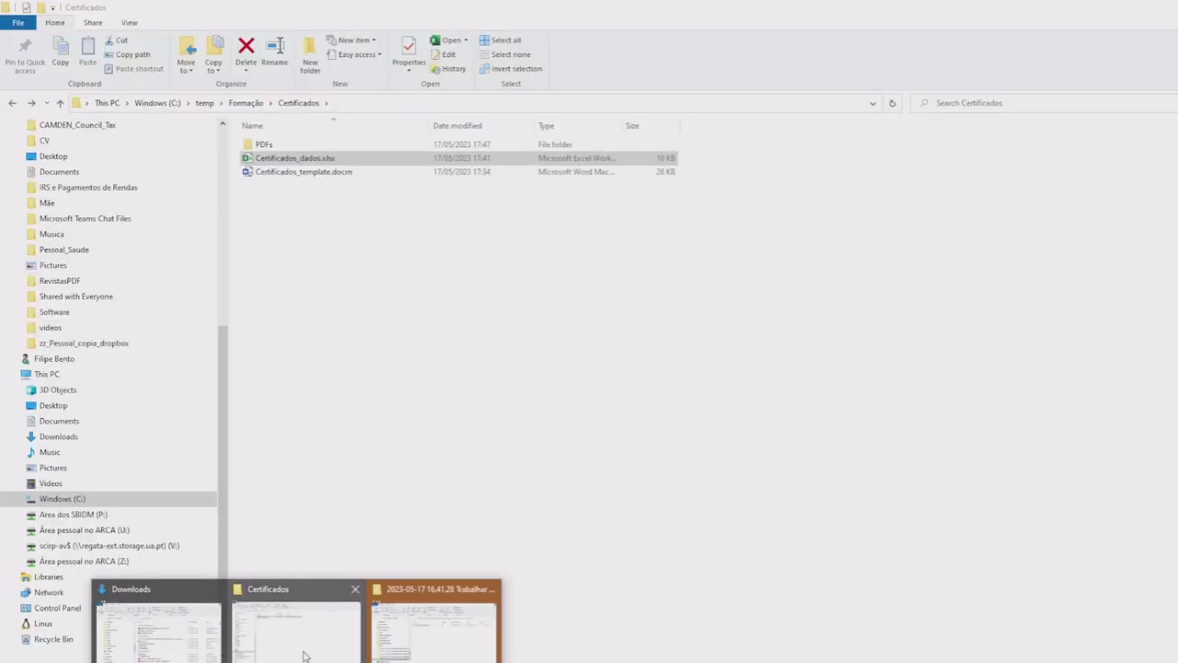
# - Delete all 11 generated certificate PDFs from the PDFs folder
pyautogui.click(307, 654)
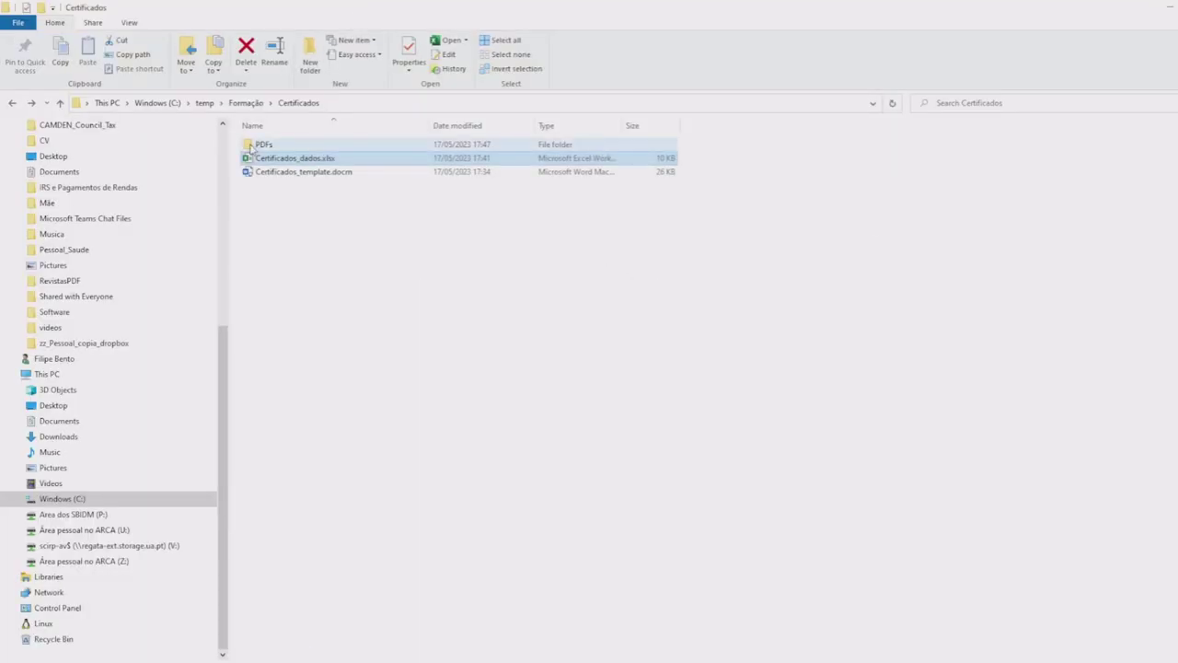
pyautogui.moveTo(262, 144)
pyautogui.doubleClick(251, 148)
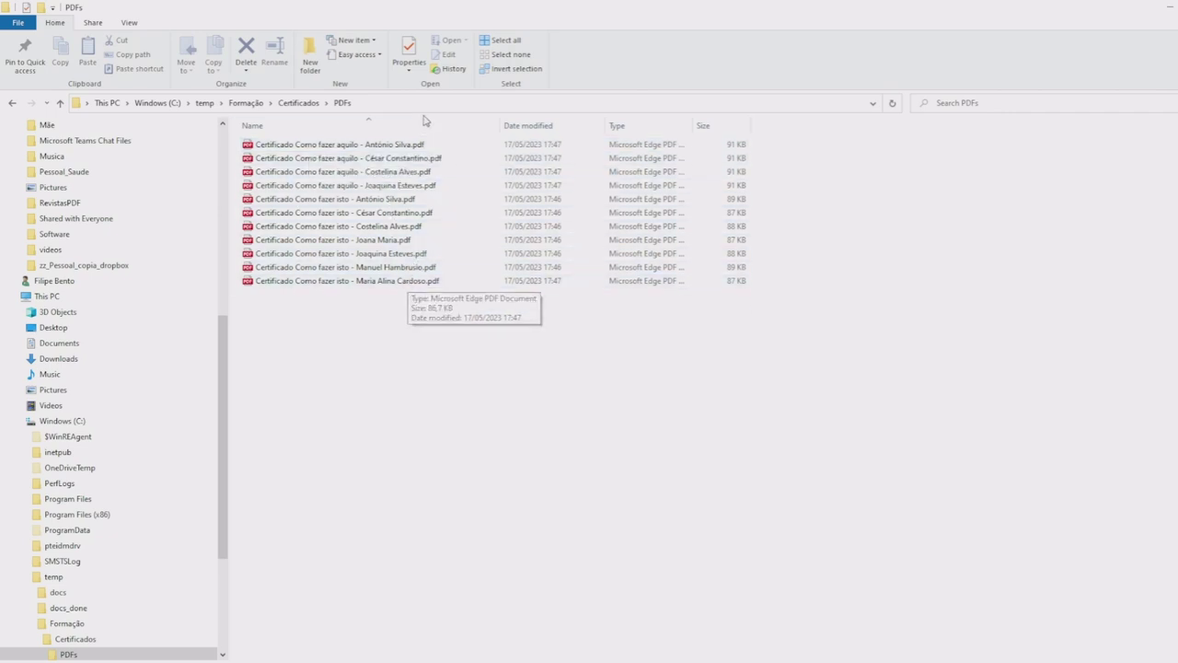
pyautogui.moveTo(650, 365); pyautogui.dragTo(303, 138)
pyautogui.press('Delete')
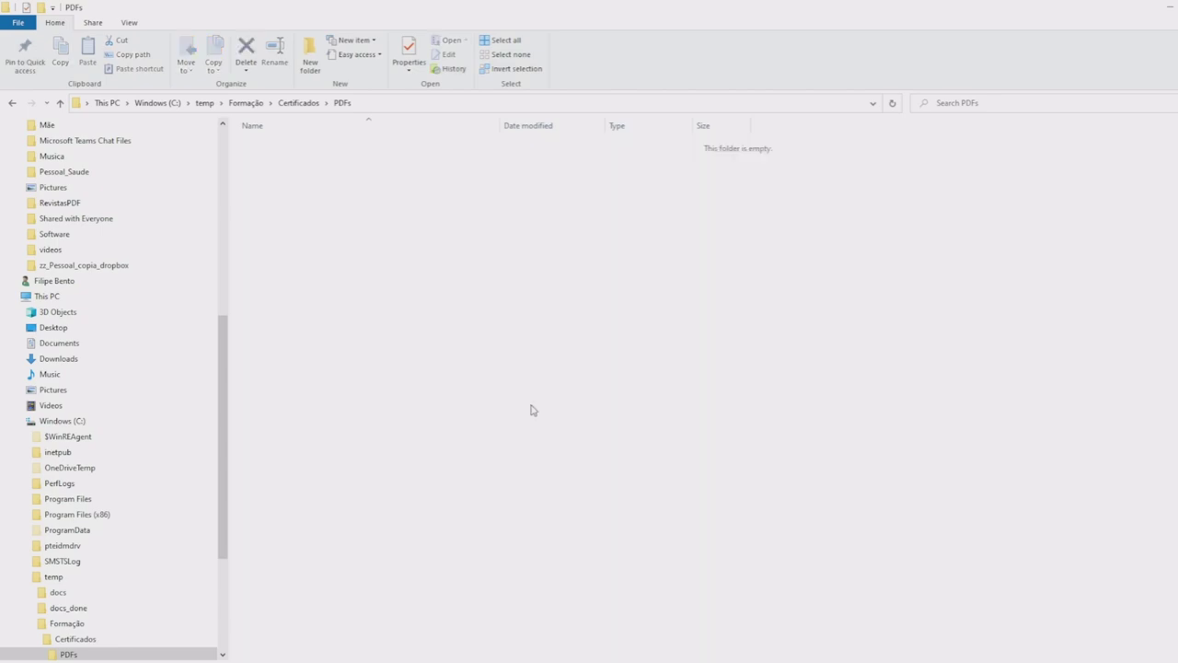
pyautogui.hotkey('alt', 'Tab')
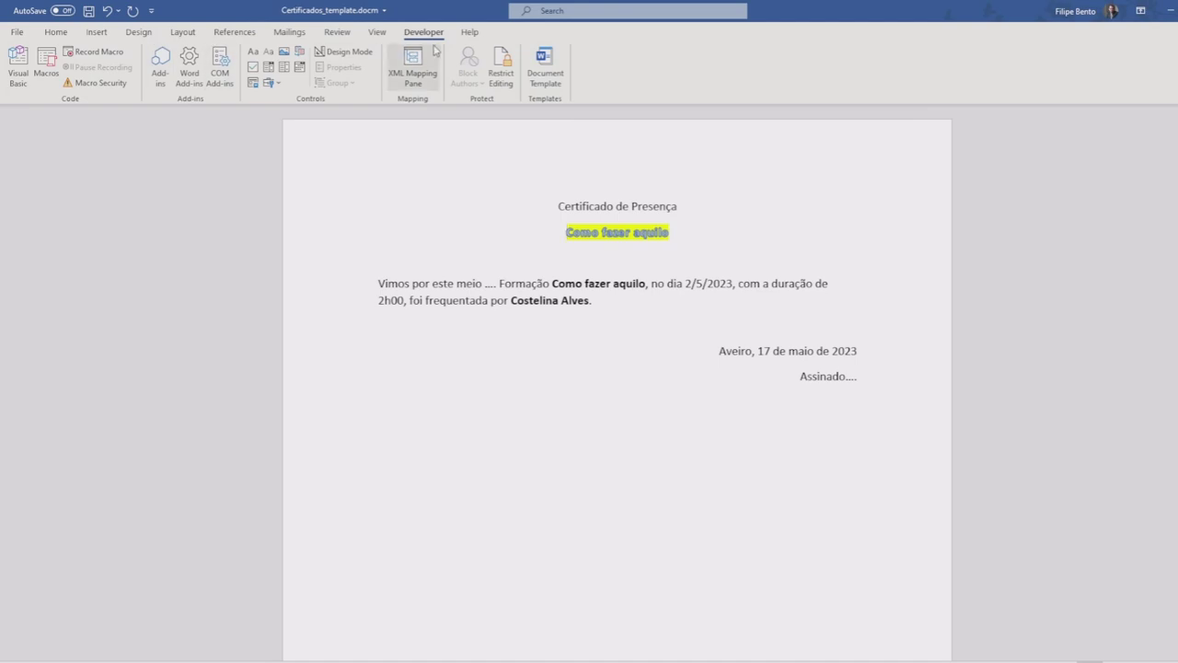
# - Rerun the MailMergeToPdfBasic macro from Developer > Macros to regenerate the 11 certificate PDFs
pyautogui.click(289, 32)
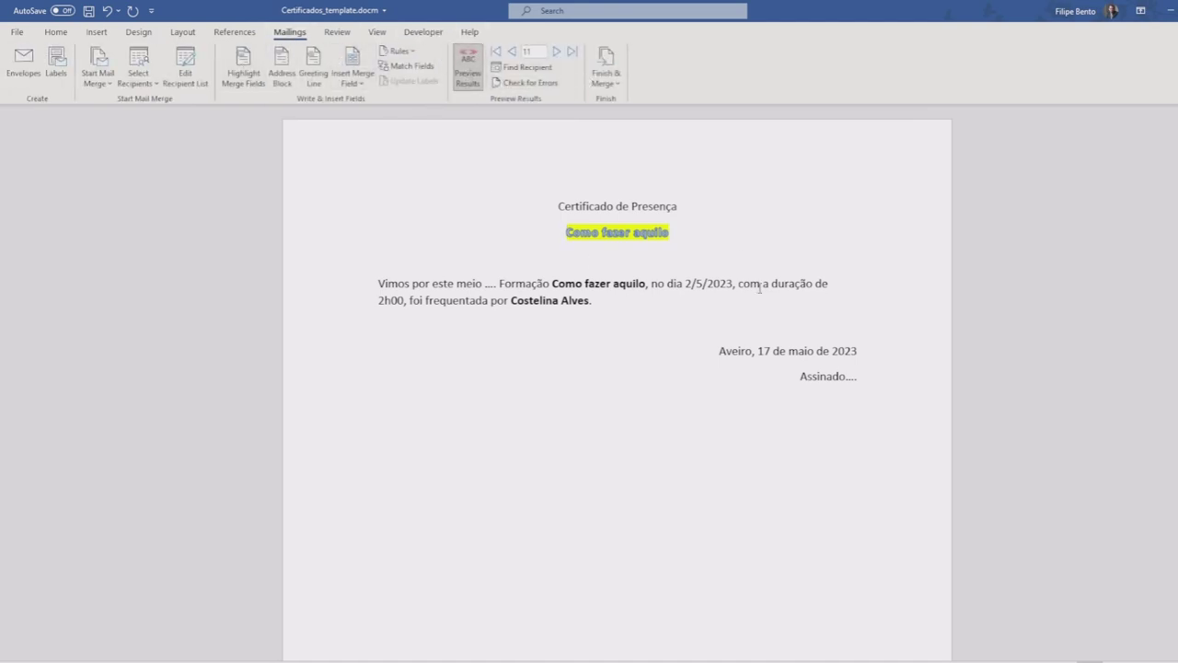
pyautogui.click(424, 32)
pyautogui.click(46, 66)
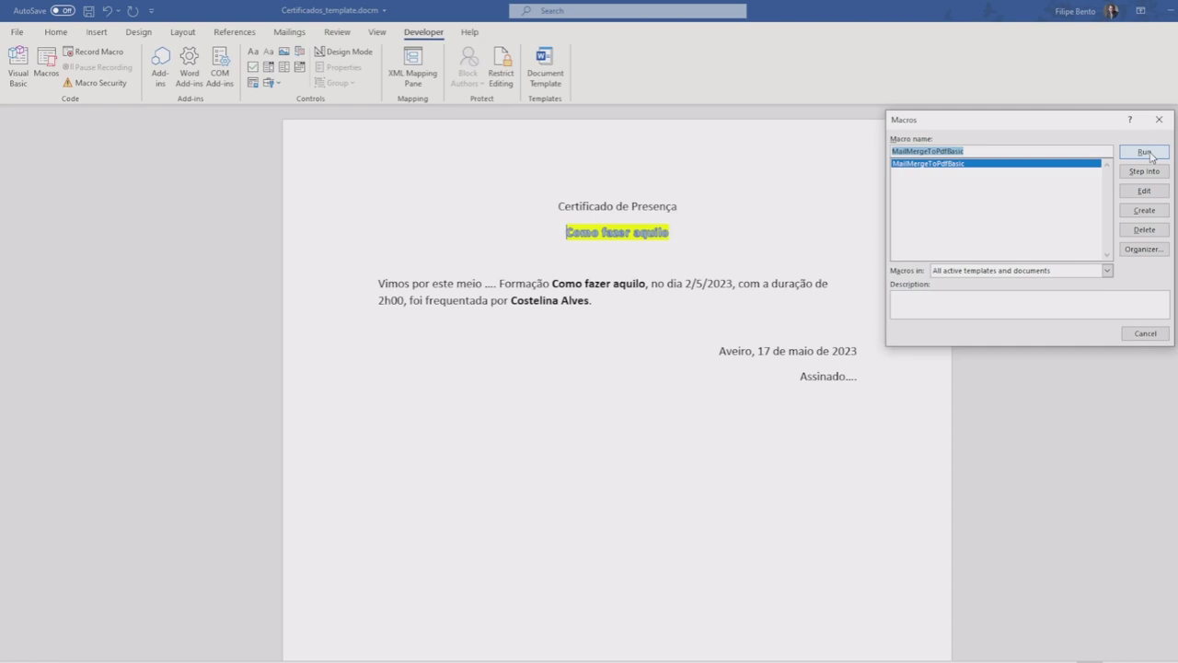
pyautogui.click(1148, 153)
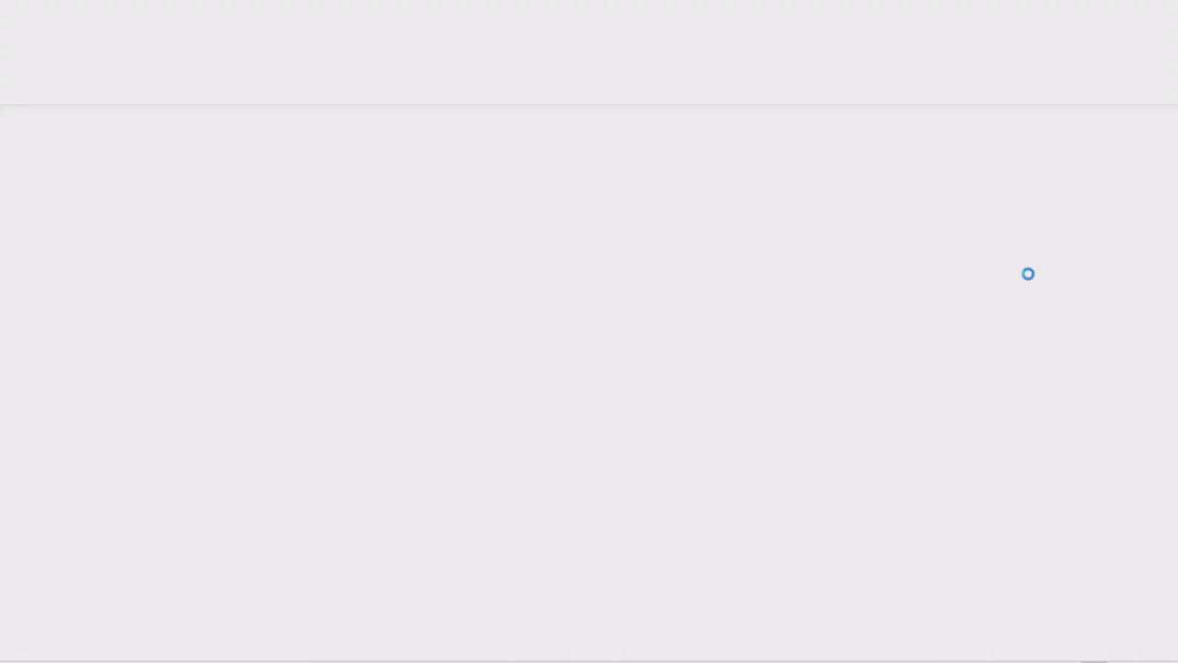
pyautogui.hotkey('alt', 'Tab')
pyautogui.press('Tab')
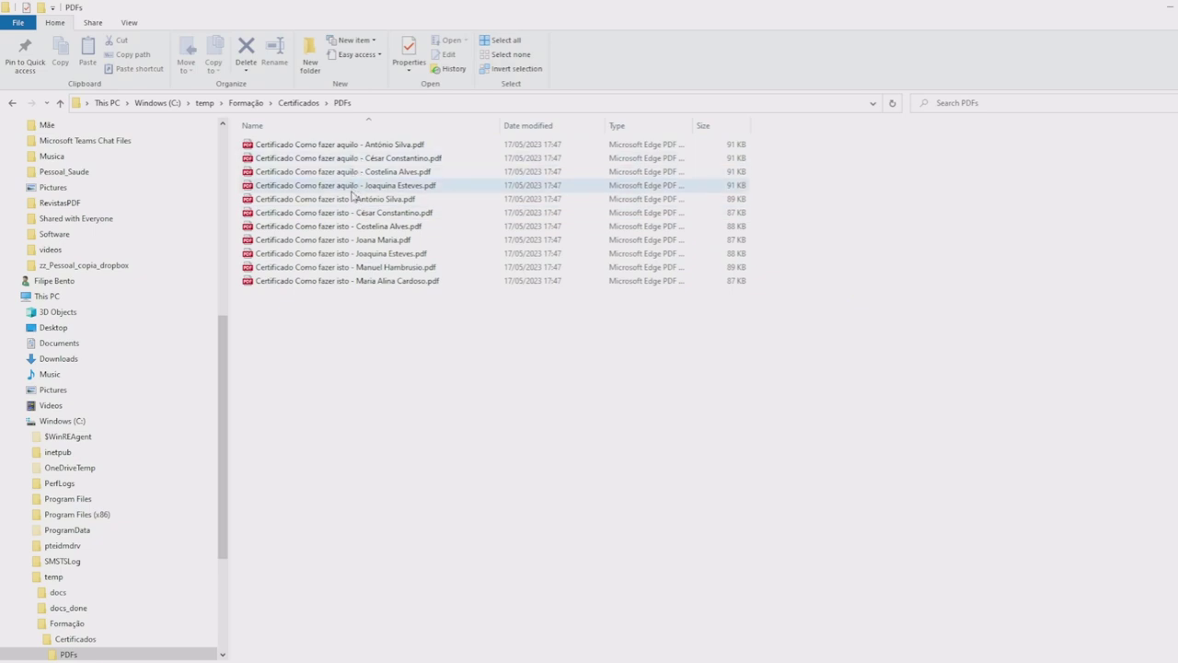
pyautogui.moveTo(354, 214)
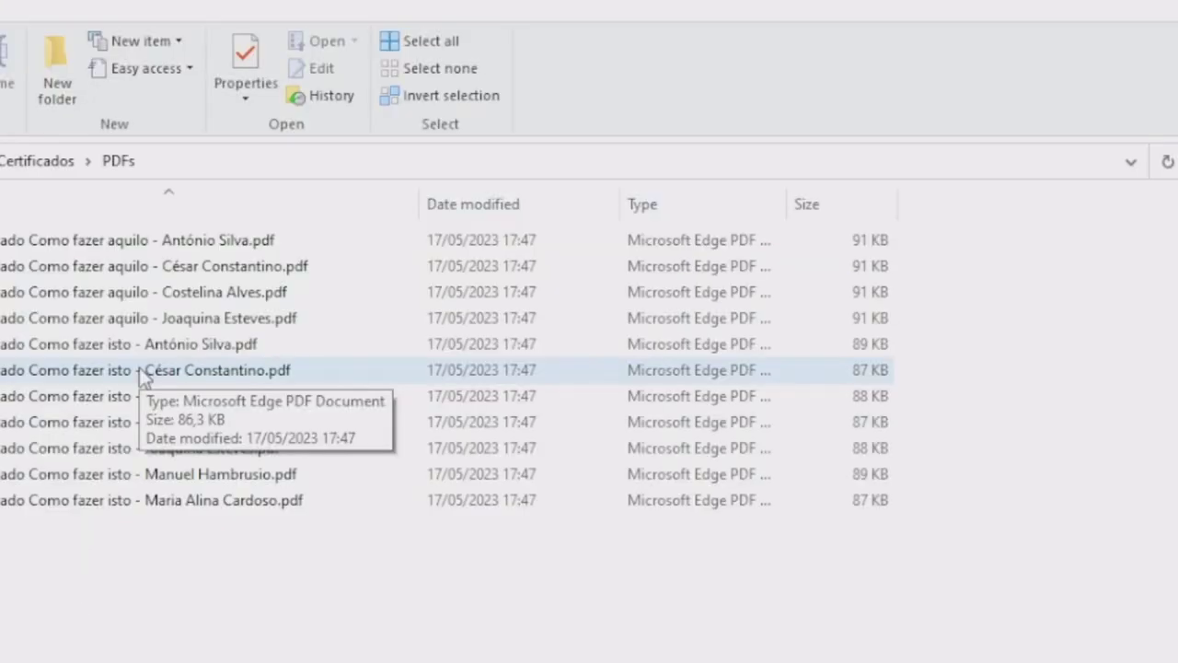
# - Open a 'Certificado Como fazer isto' PDF in Edge to check the output
pyautogui.doubleClick(140, 369)
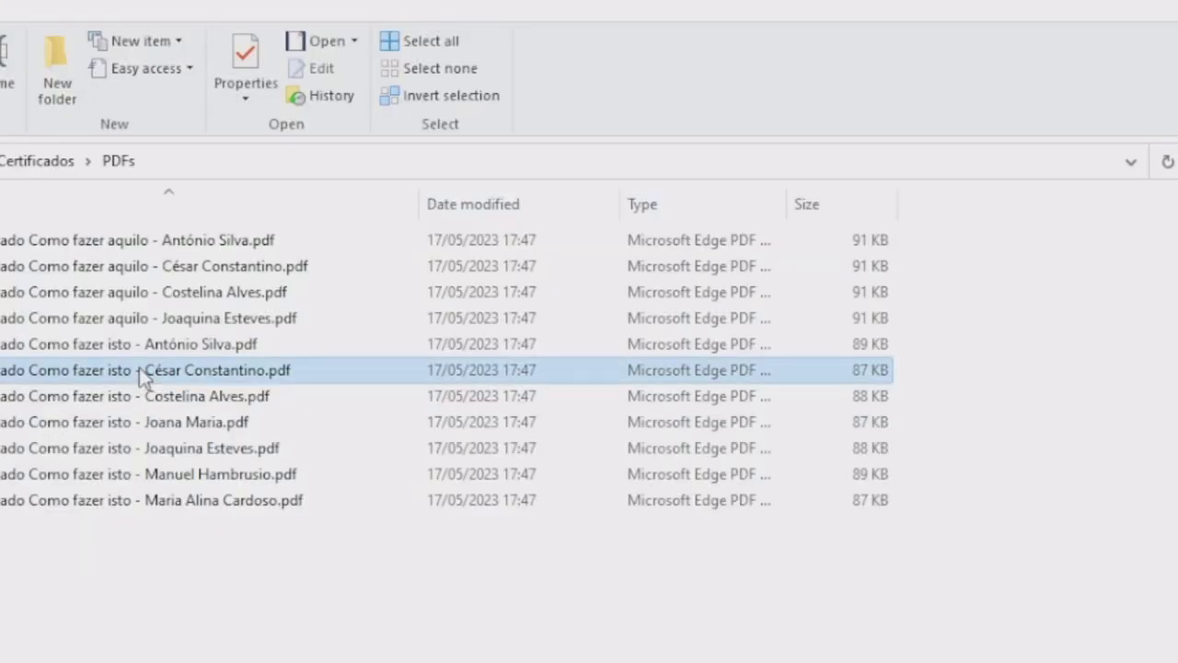